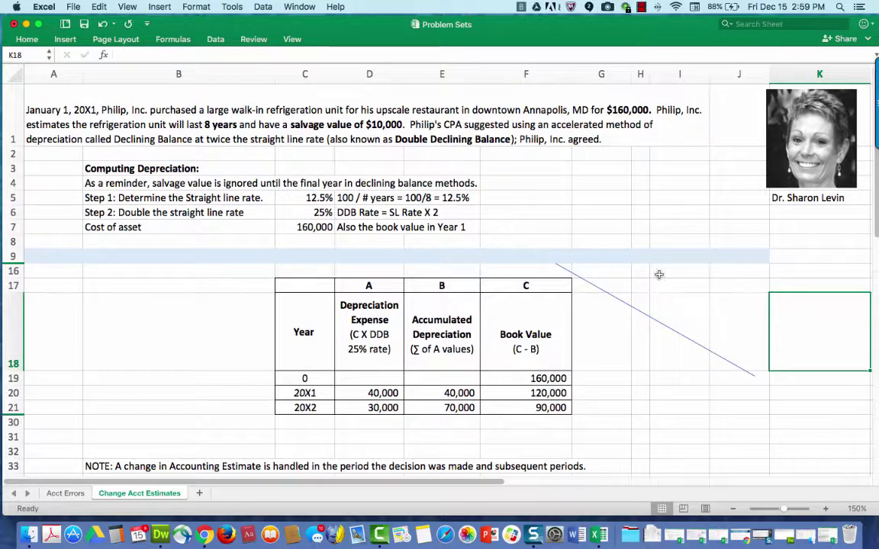
Review the refrigeration unit problem statement and the depreciation notes, straight-line rate, doubled rate and asset cost in rows 3 to 7.
left_click(38, 98)
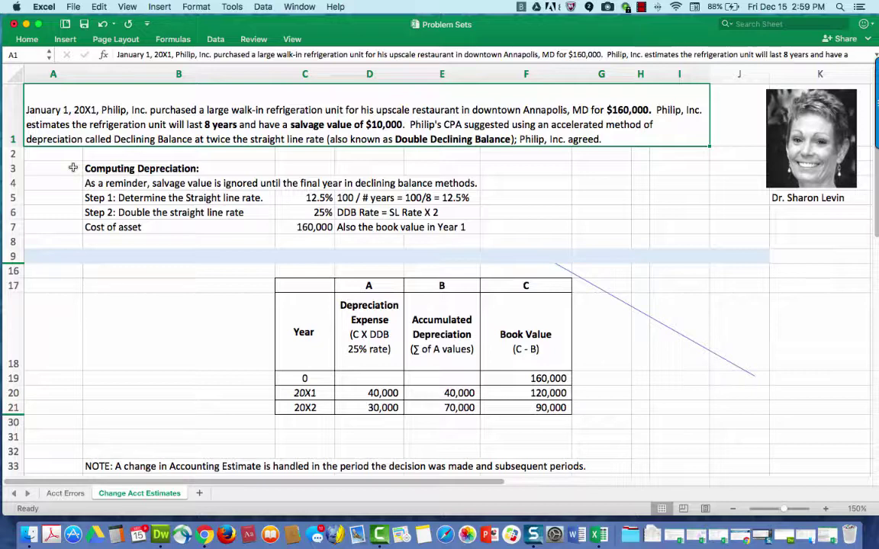
left_click(76, 168)
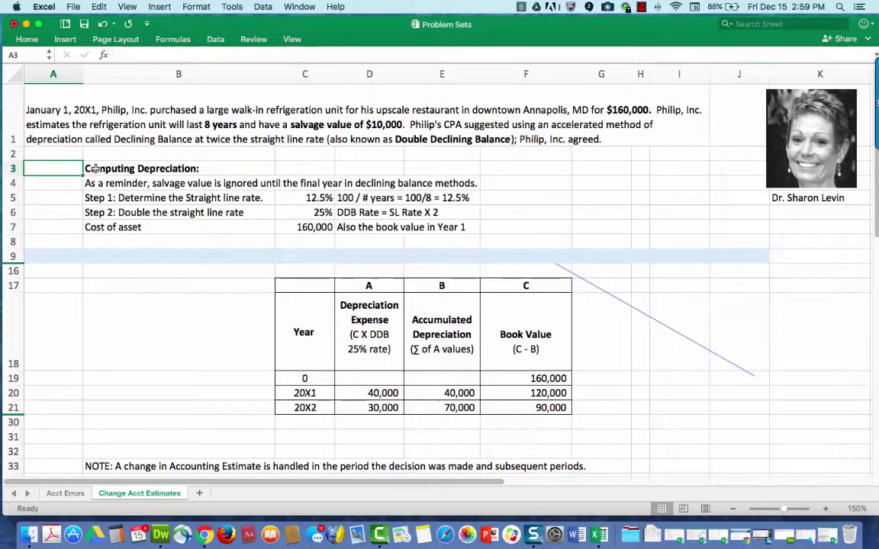
left_click(95, 168)
key("Down")
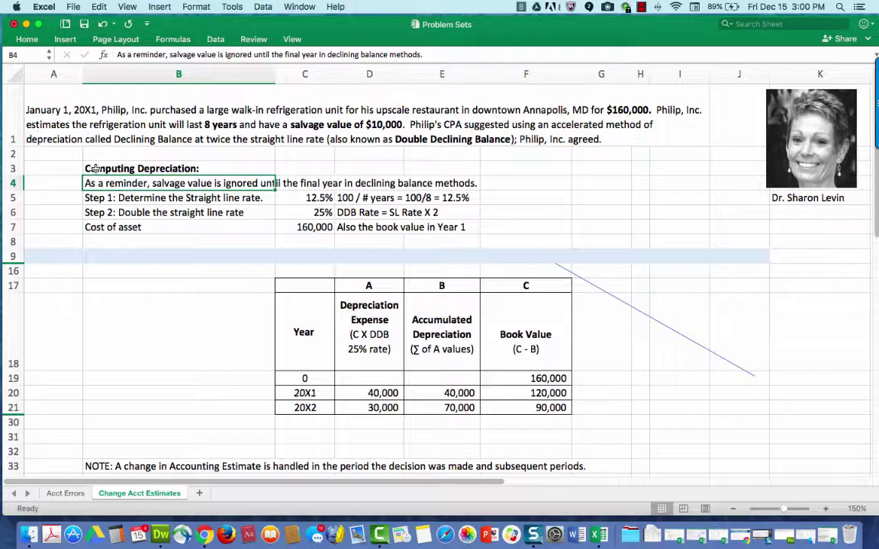
key("Down")
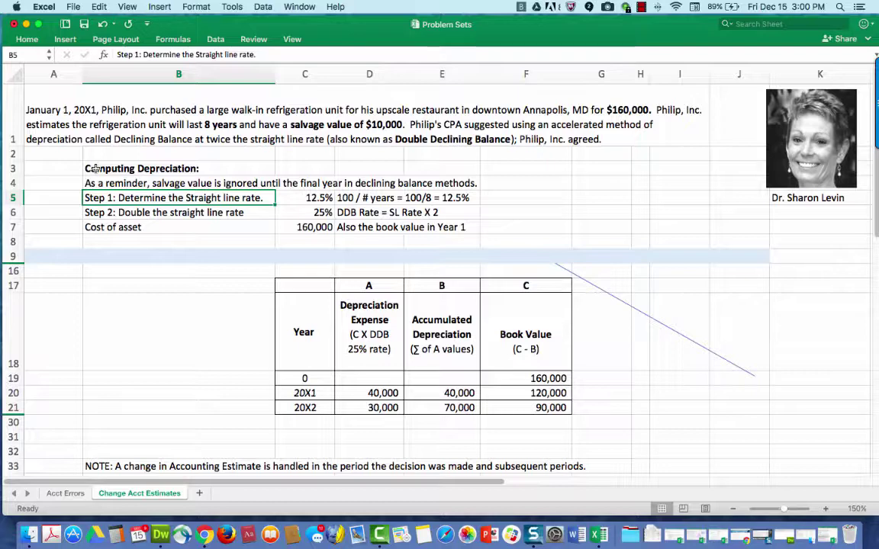
key("Right")
key("Right")
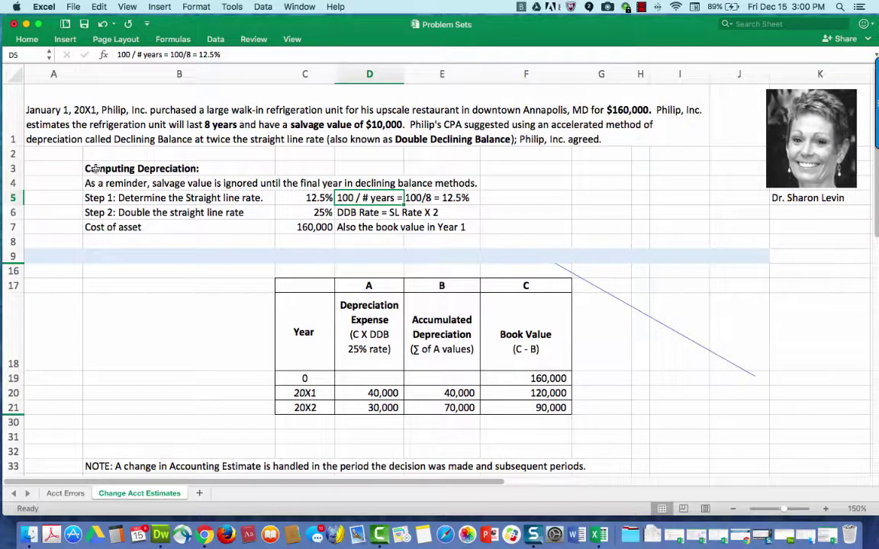
key("Left")
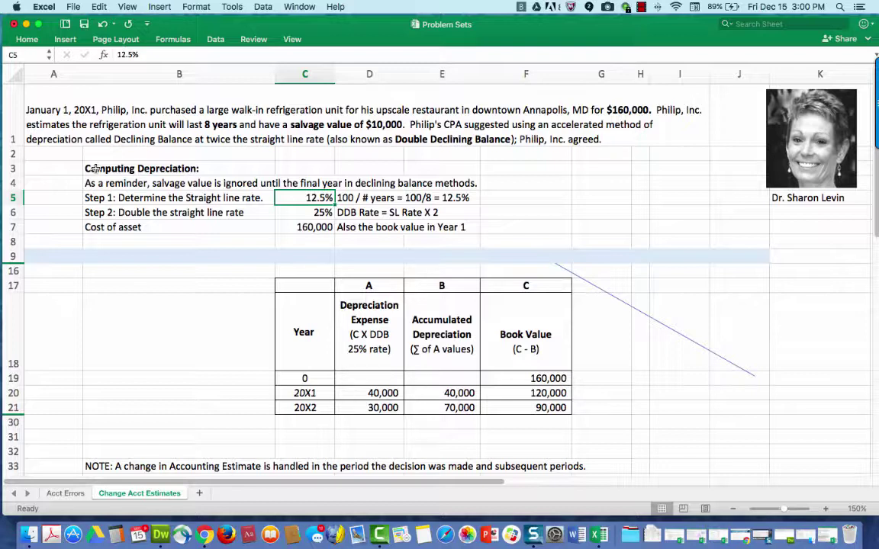
key("Down")
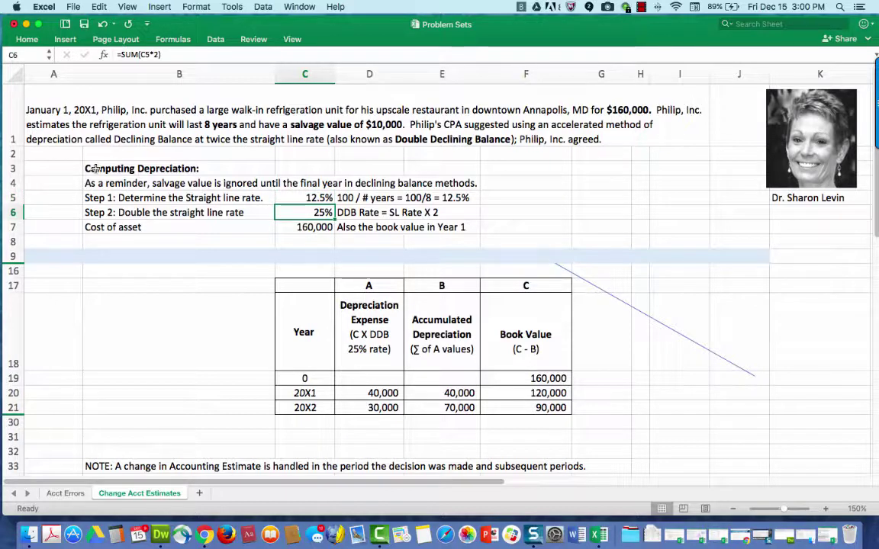
key("Down")
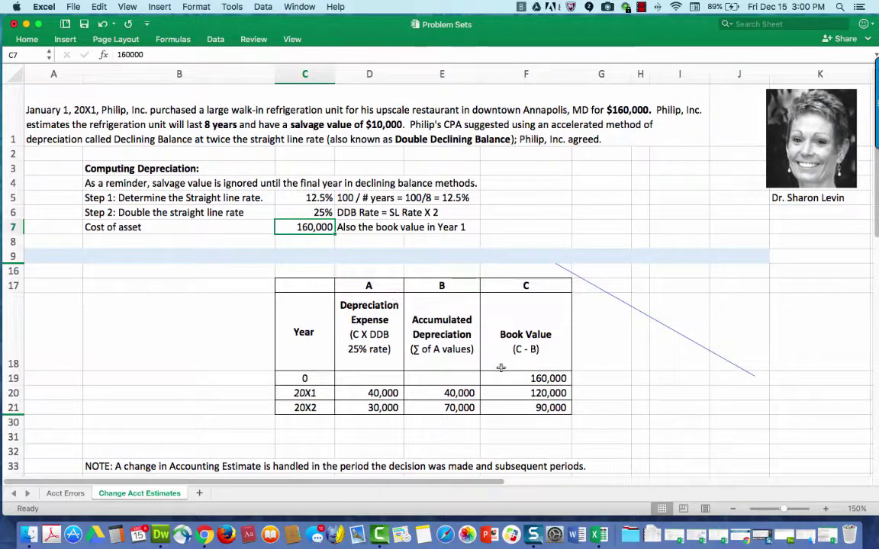
Examine the depreciation table's headings and the formulas for depreciation expense, accumulated depreciation and book value through 20X2.
left_click(302, 314)
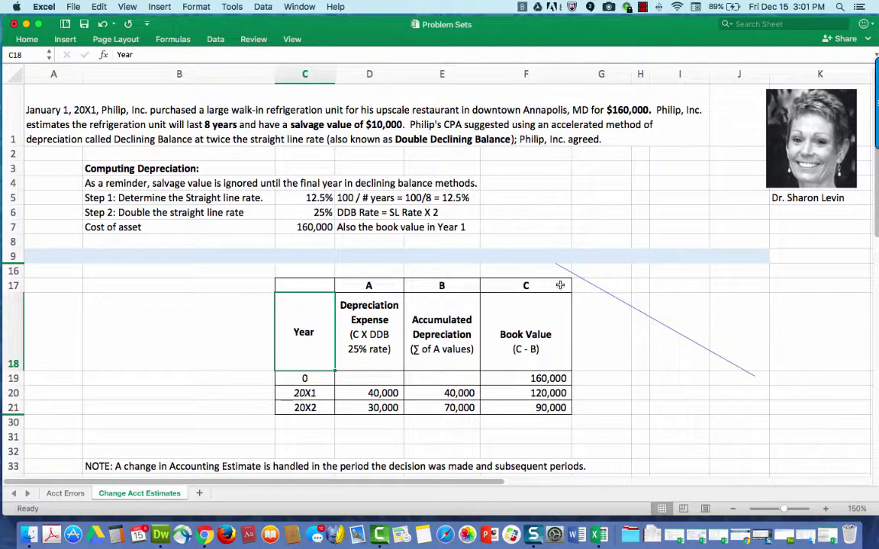
left_click(377, 341)
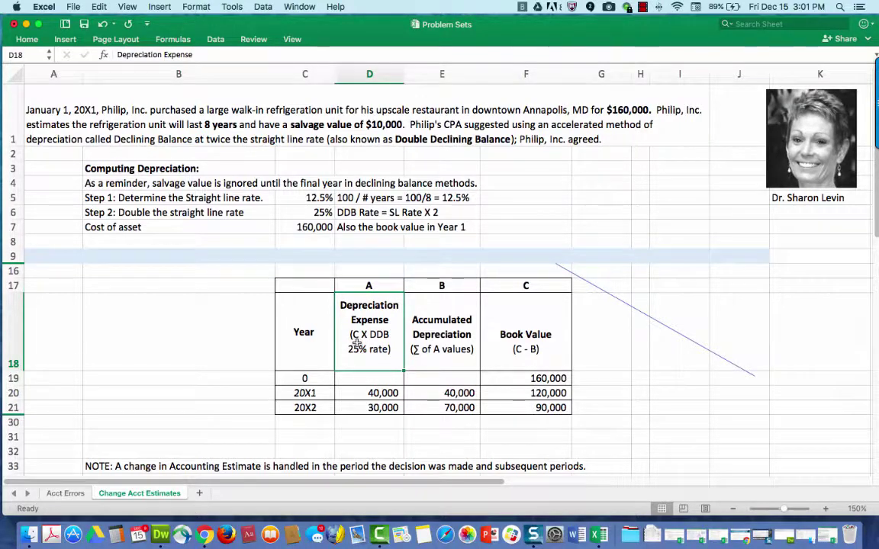
left_click(535, 380)
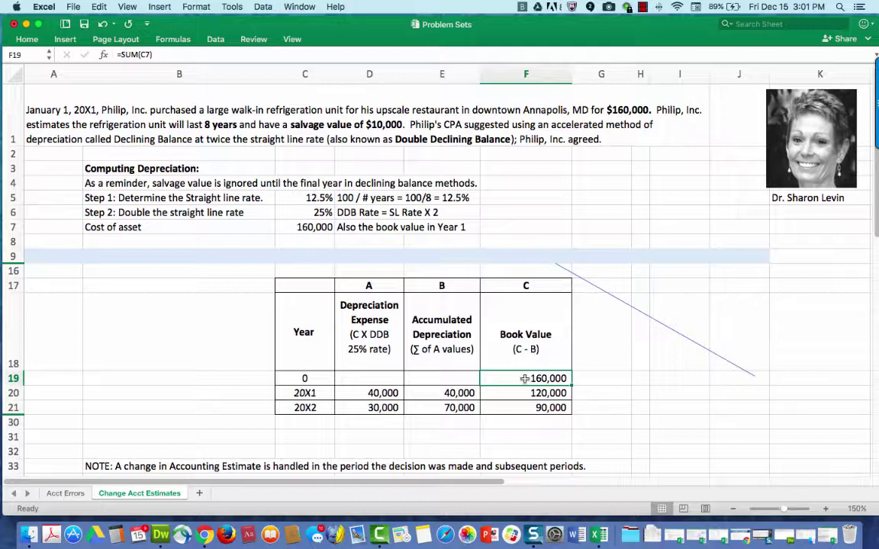
left_click(444, 391)
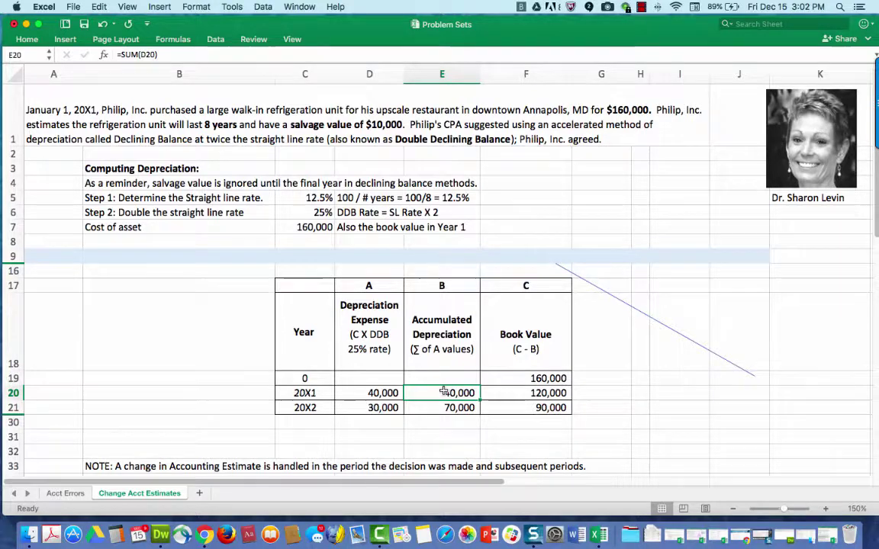
scroll(518, 391, "right", 1)
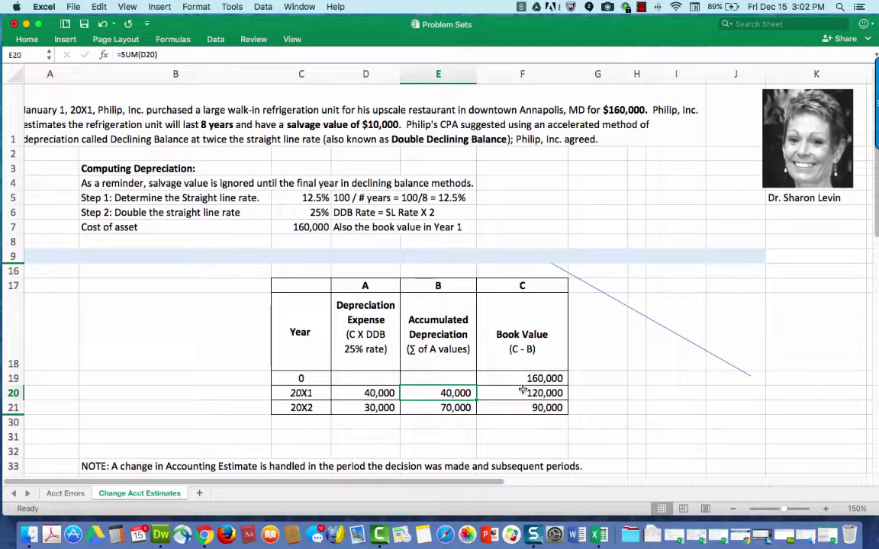
left_click(523, 391)
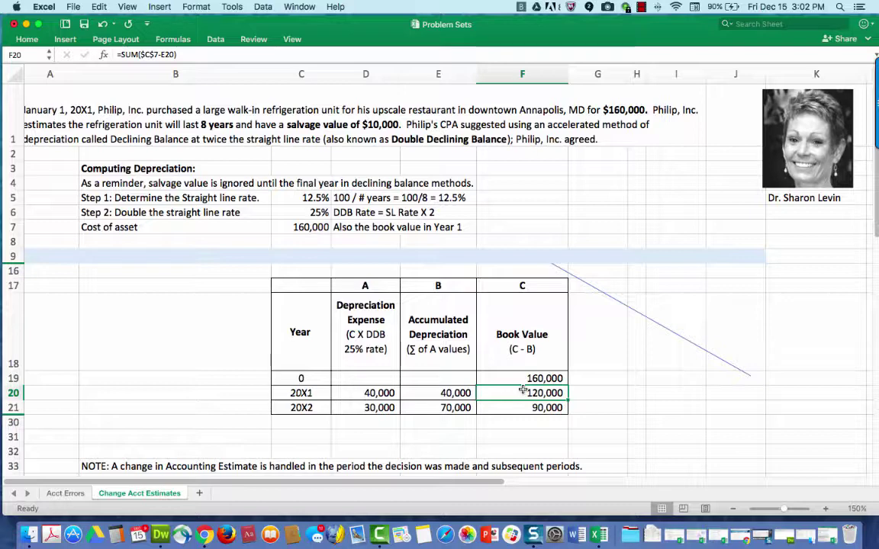
left_click(357, 408)
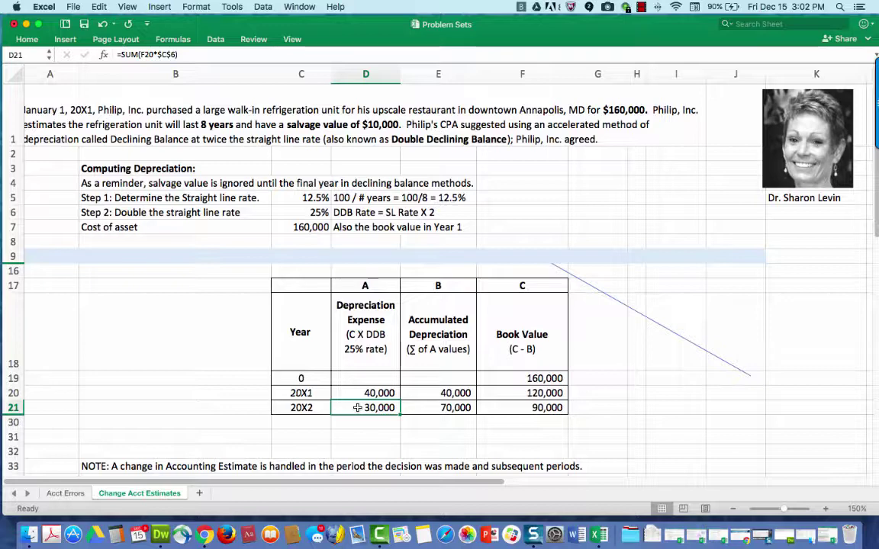
key("Right")
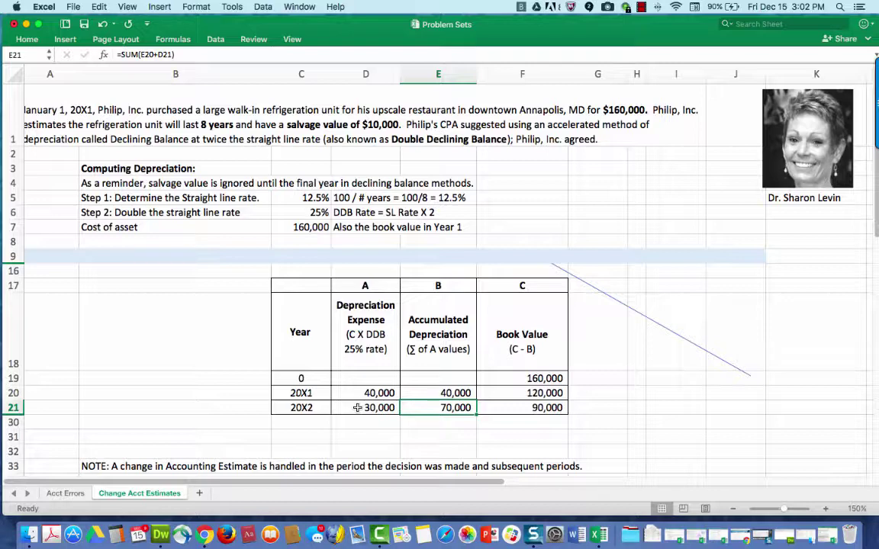
key("Right")
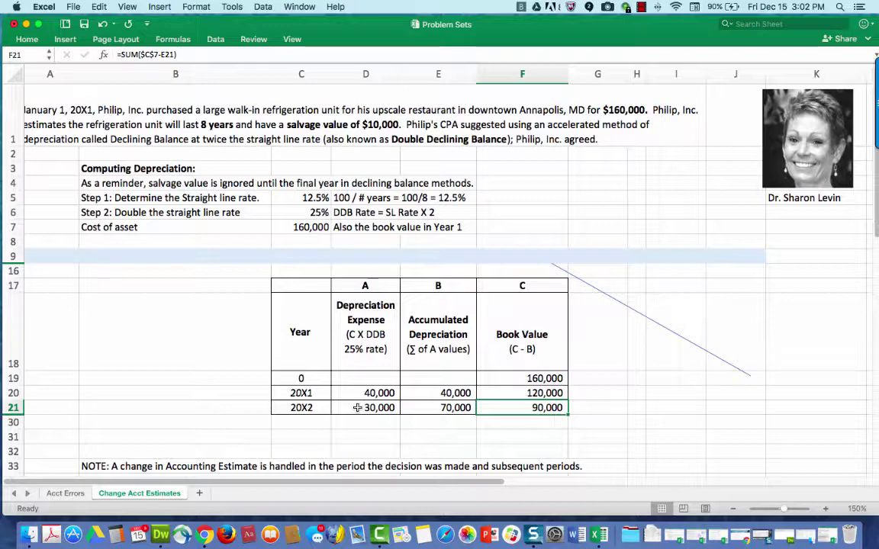
Unhide the rows between rows 9 and 16.
left_click_drag(11, 257, 12, 271)
right_click(13, 272)
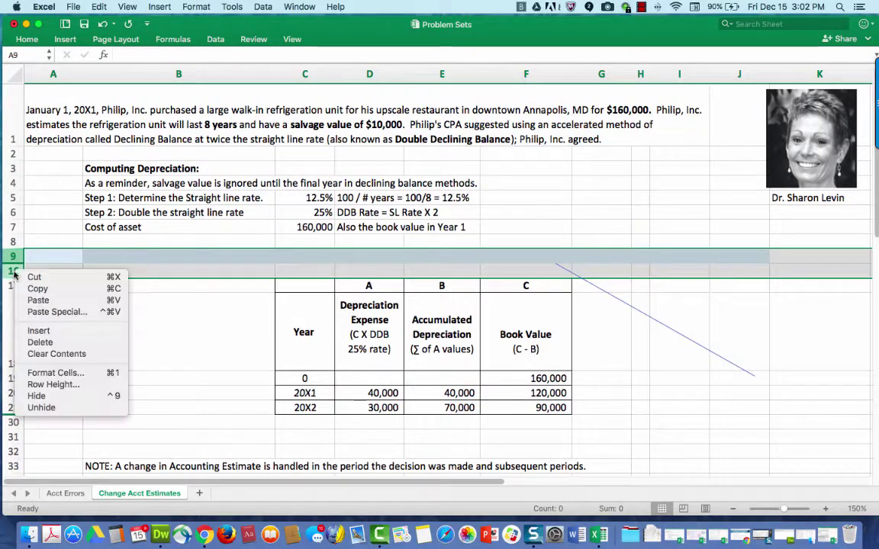
left_click(34, 407)
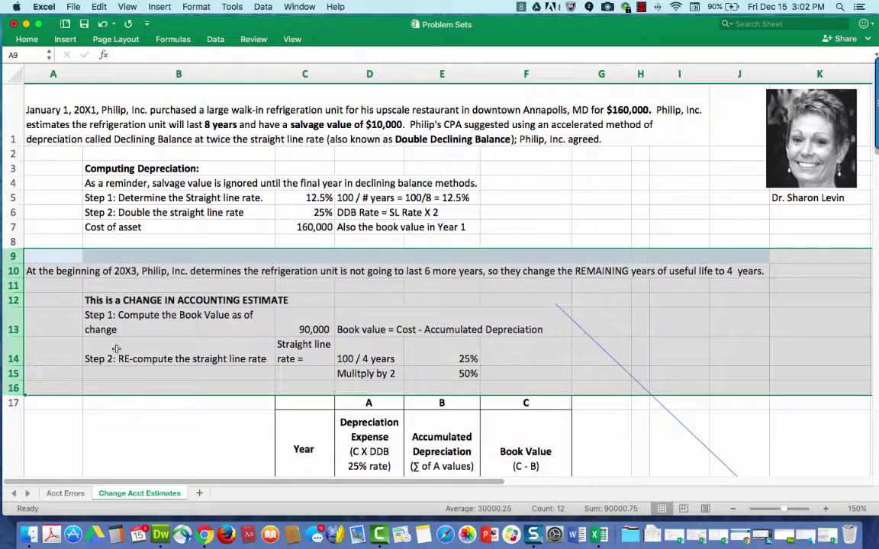
Read the 20X3 useful-life change in row 10, the change in accounting estimate heading and Step 1 below it.
left_click(51, 270)
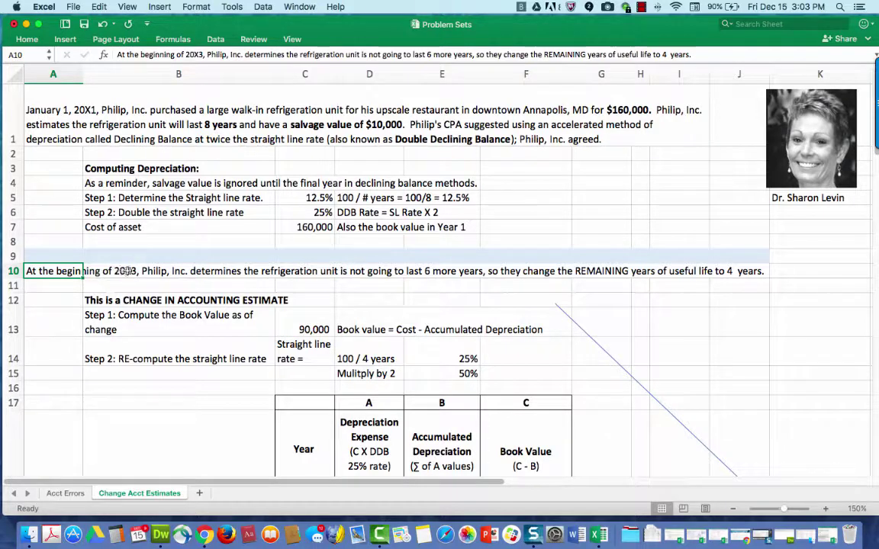
scroll(163, 305, "down", 2)
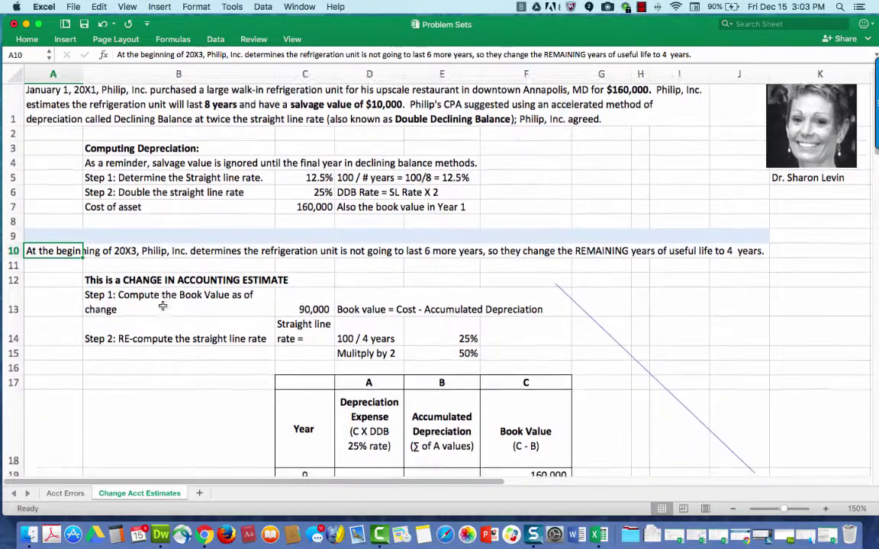
scroll(200, 284, "down", 2)
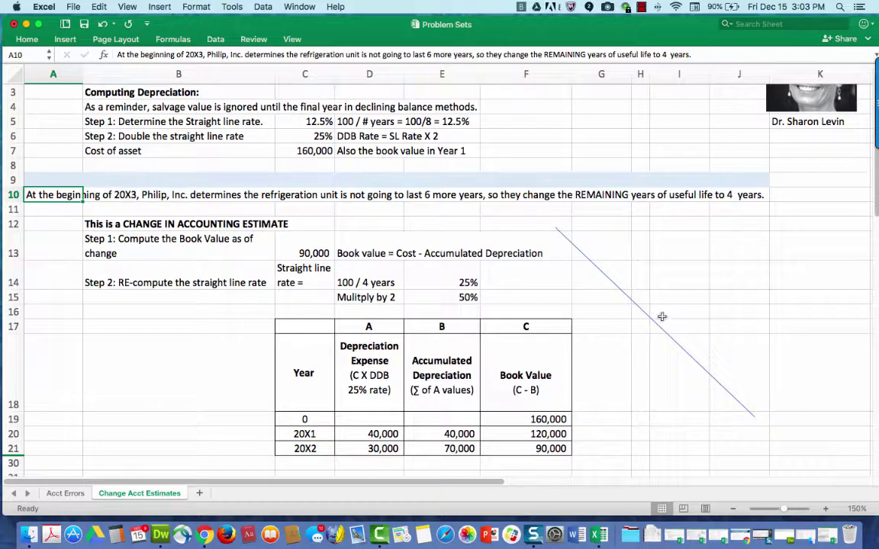
scroll(662, 316, "up", 1)
left_click(132, 236)
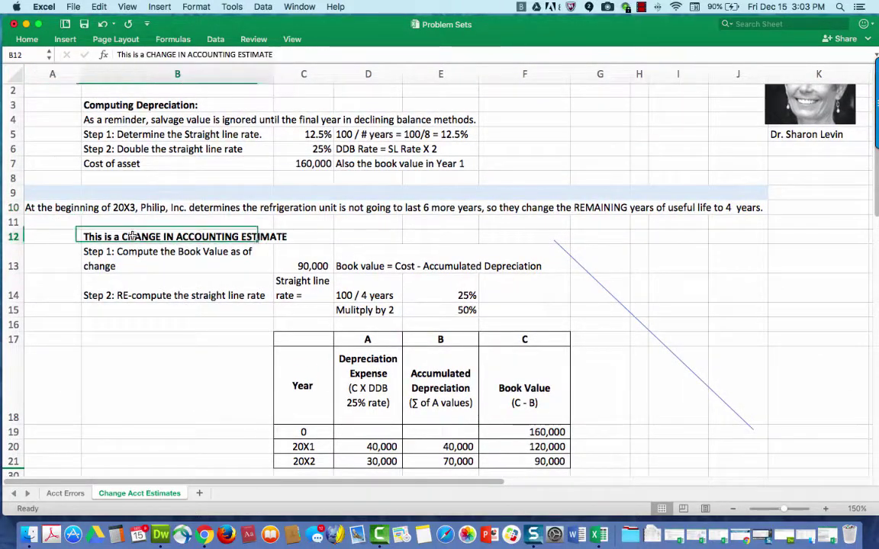
left_click(147, 255)
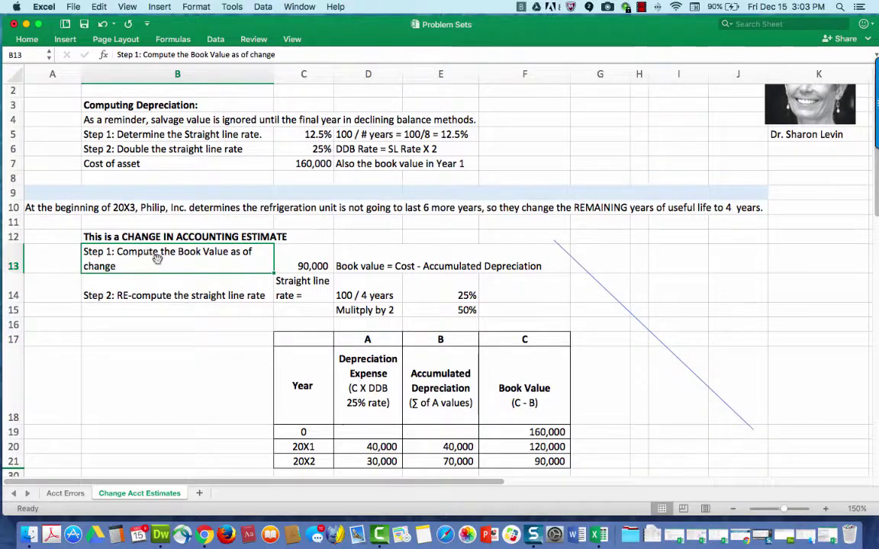
Move the blue diagonal line so it connects the Step 1 book value in C13 with the 20X2 book value in F21.
scroll(654, 258, "down", 1)
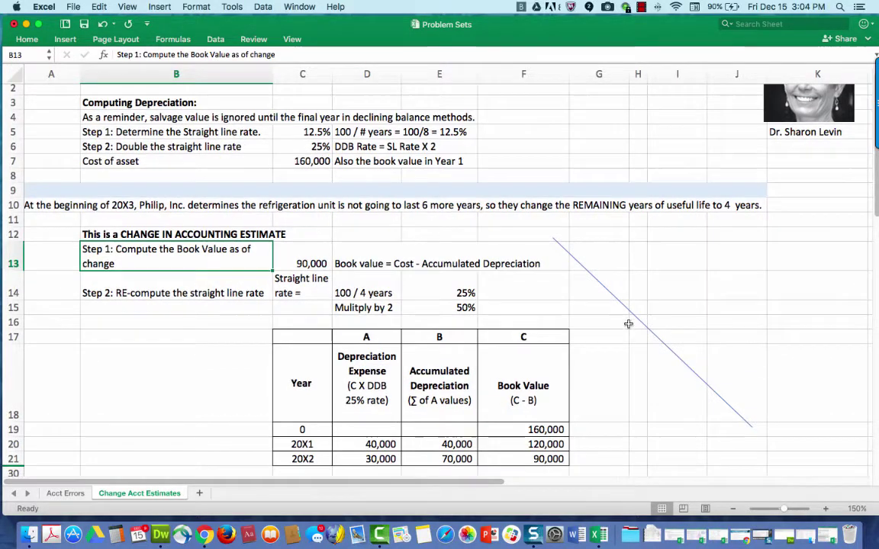
scroll(628, 323, "up", 1)
scroll(628, 312, "down", 1)
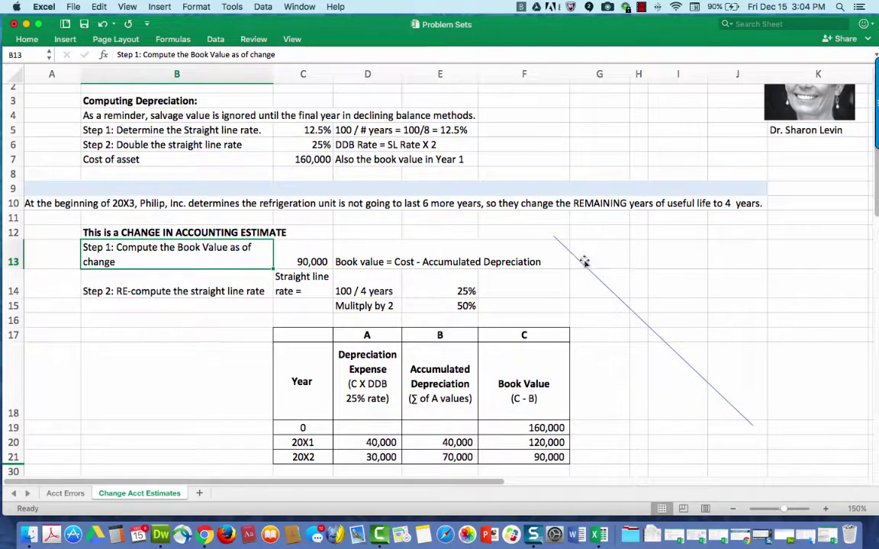
left_click(555, 237)
left_click_drag(554, 238, 353, 284)
mouse_move(526, 448)
left_mouse_down()
mouse_move(551, 450)
mouse_move(525, 454)
left_mouse_up()
left_click(791, 409)
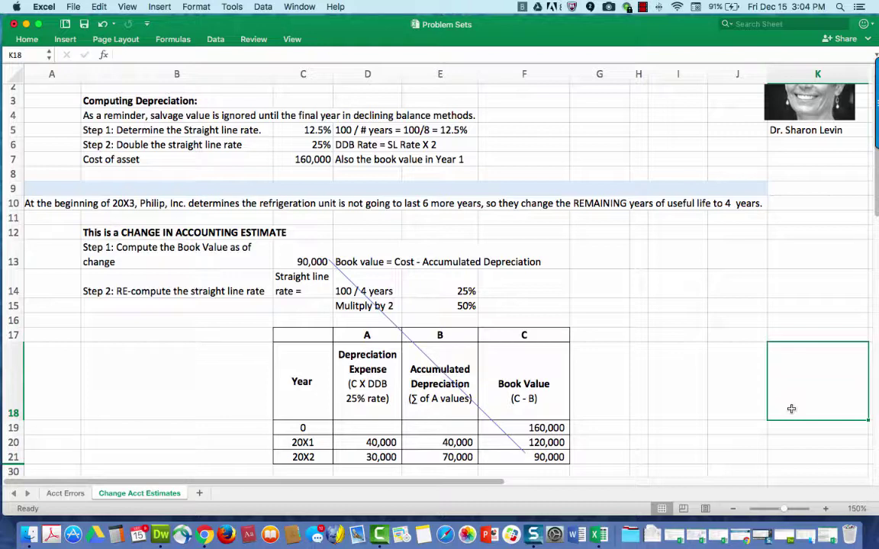
Examine Step 2's recomputed straight-line rate over 4 years and the doubled rate formula in E15.
left_click(177, 282)
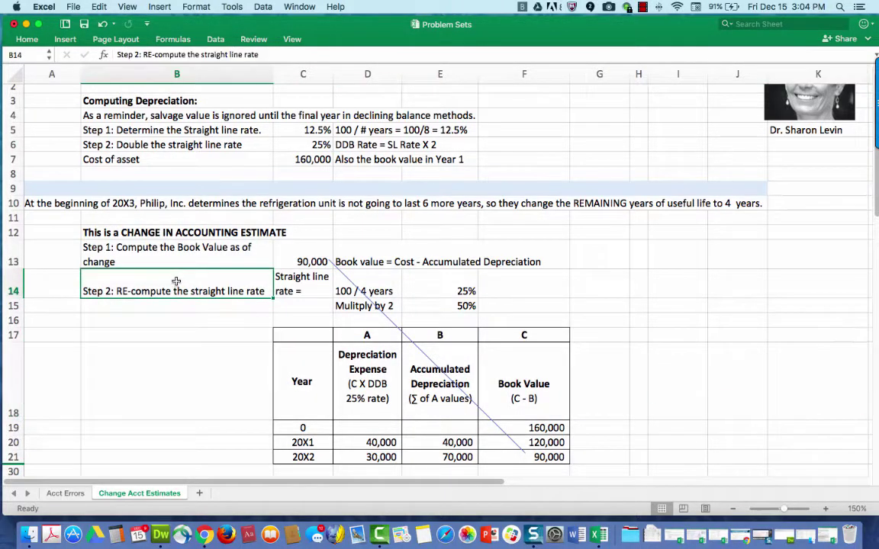
left_click(388, 287)
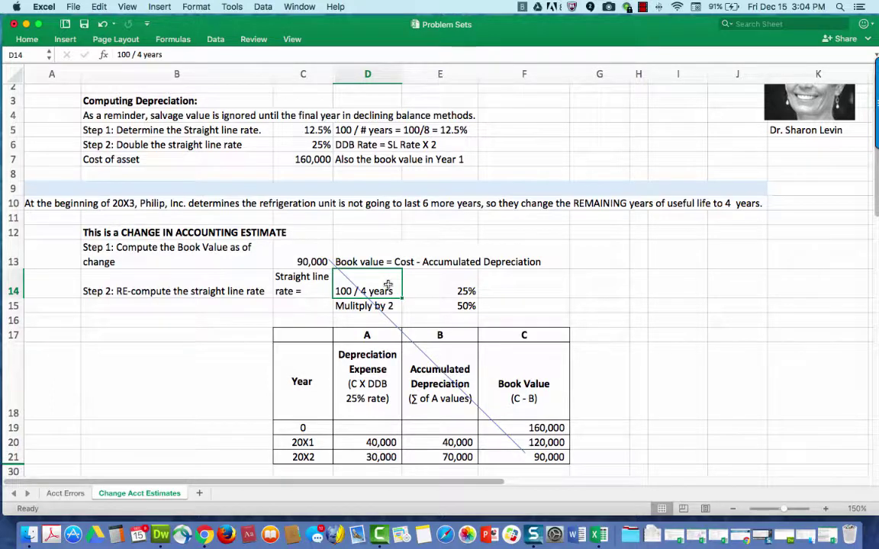
key("Right")
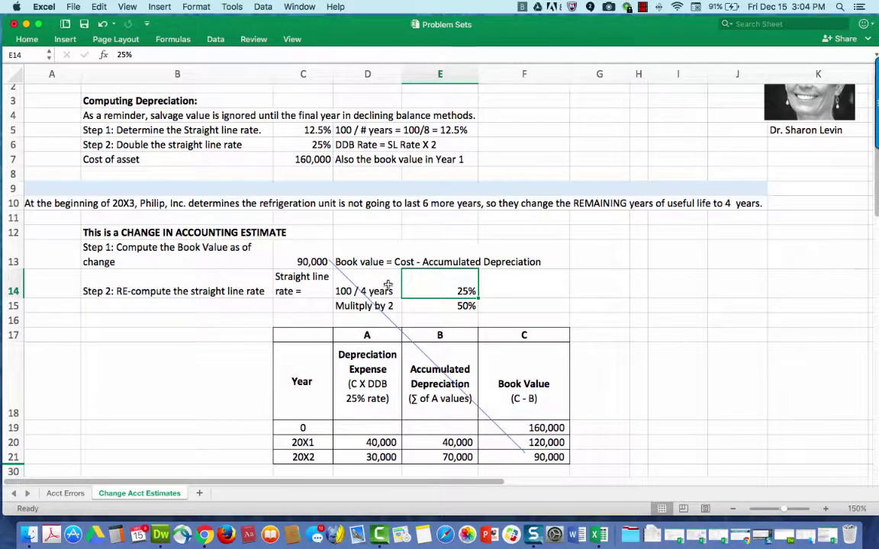
key("Left")
key("Down")
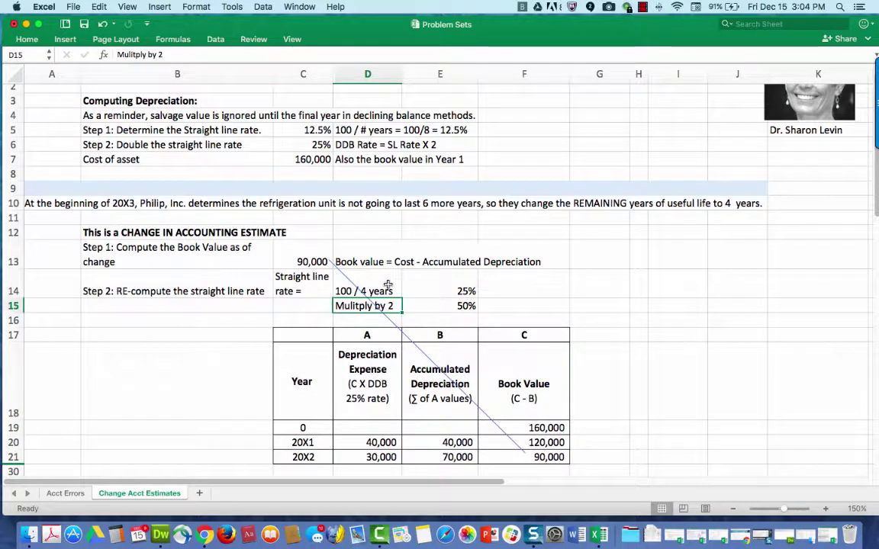
key("Right")
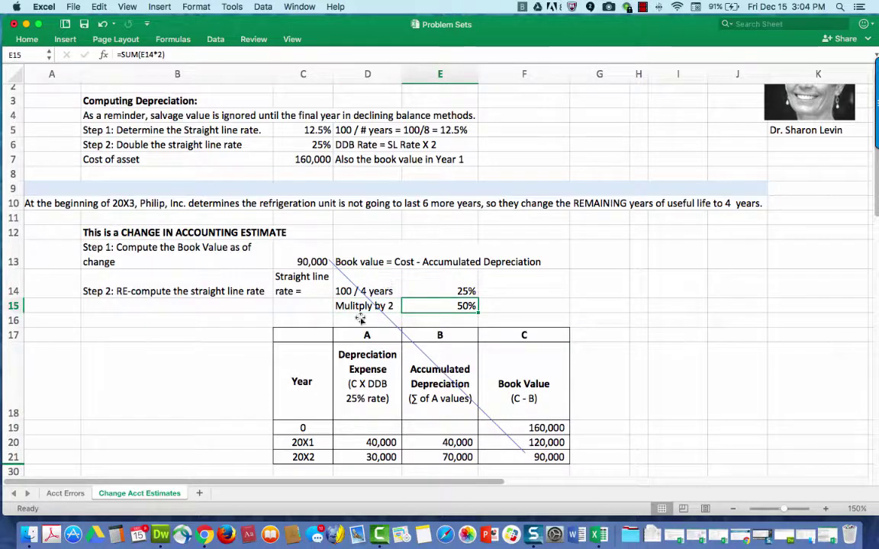
Unhide the rows between rows 21 and 30 of the depreciation table.
scroll(120, 345, "down", 3)
scroll(120, 345, "down", 5)
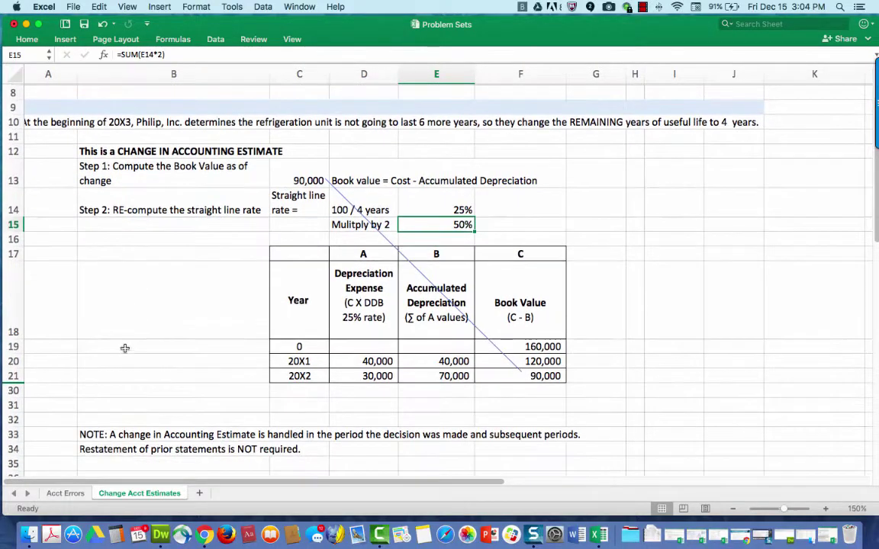
left_click_drag(6, 325, 11, 340)
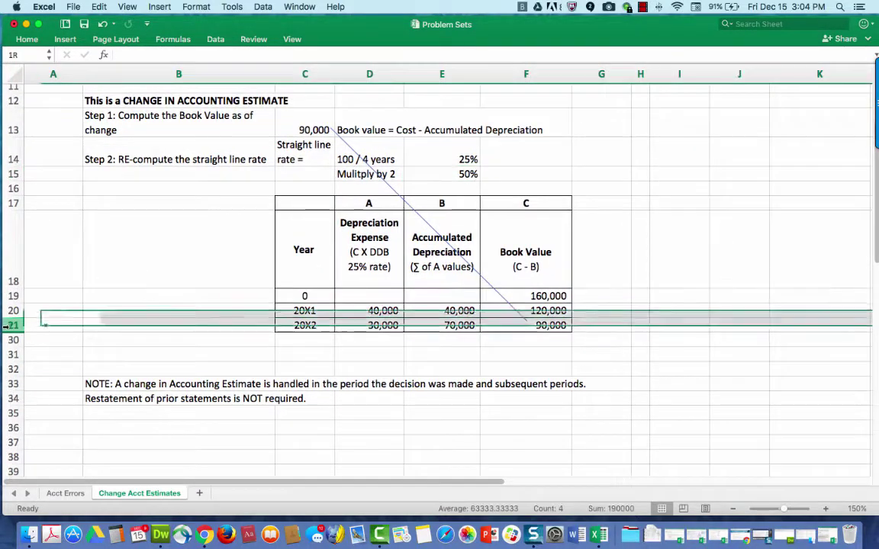
right_click(11, 339)
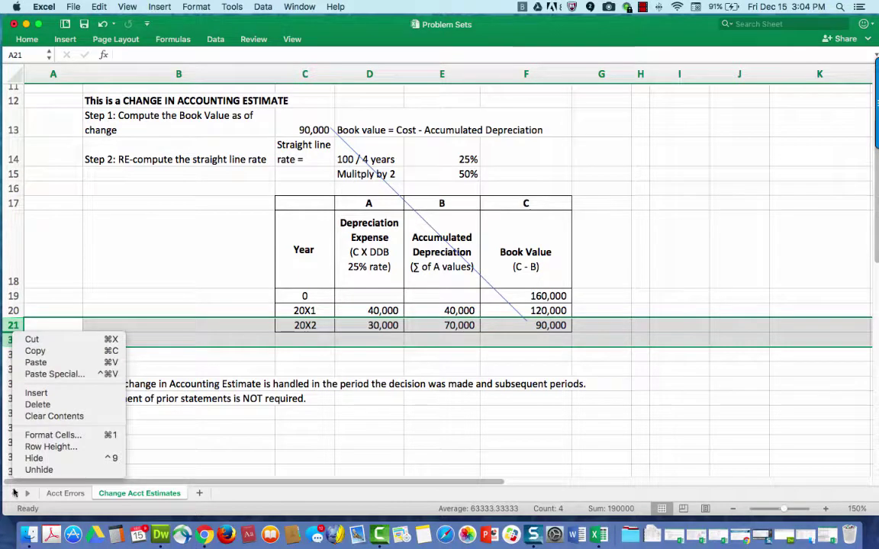
left_click(72, 470)
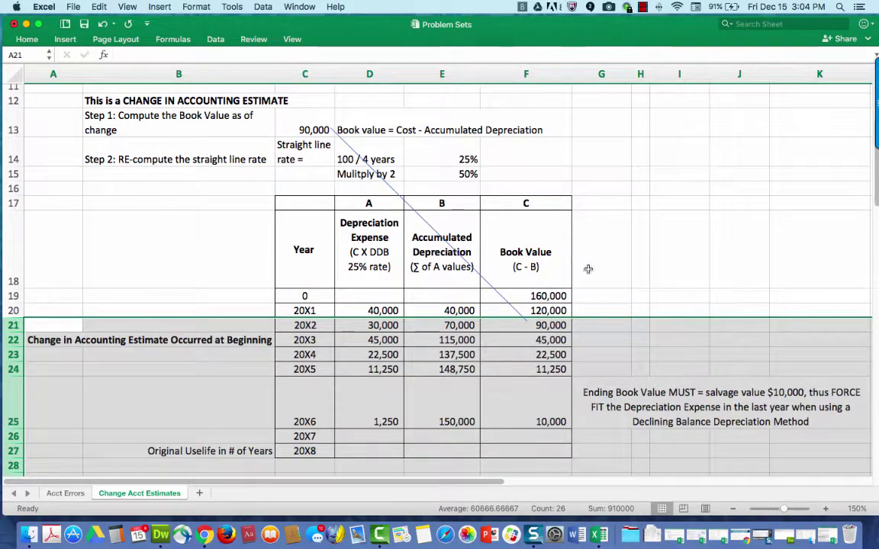
Examine the 20X3 depreciation expense formula in D22 and the 20X2 book value in F21 that it uses.
left_click(327, 336)
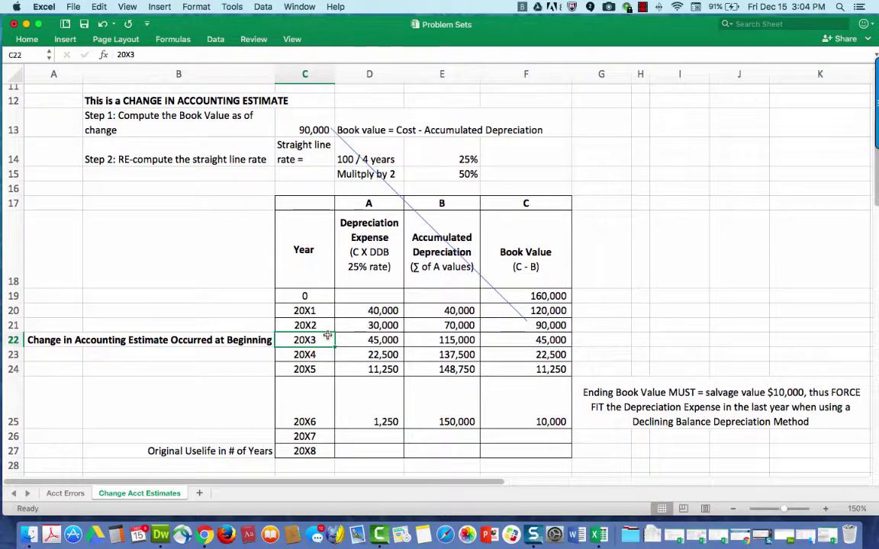
key("Right")
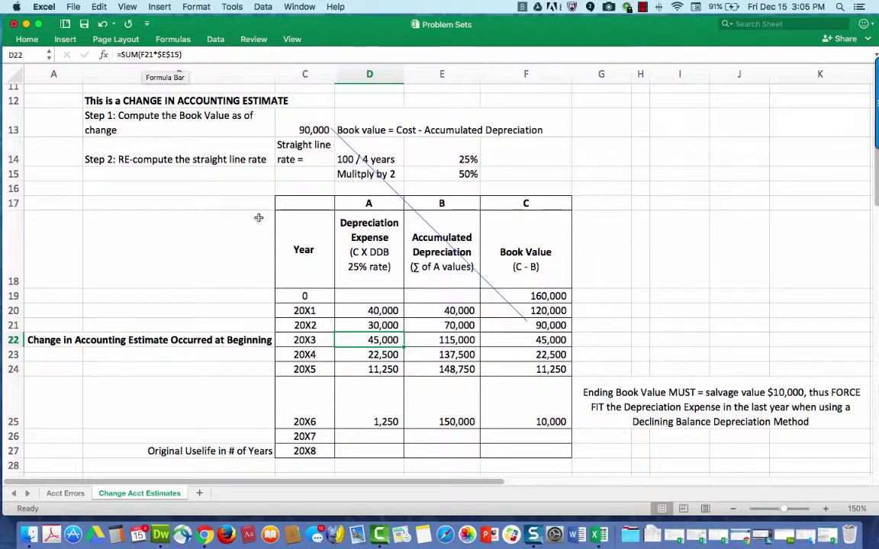
left_click(518, 326)
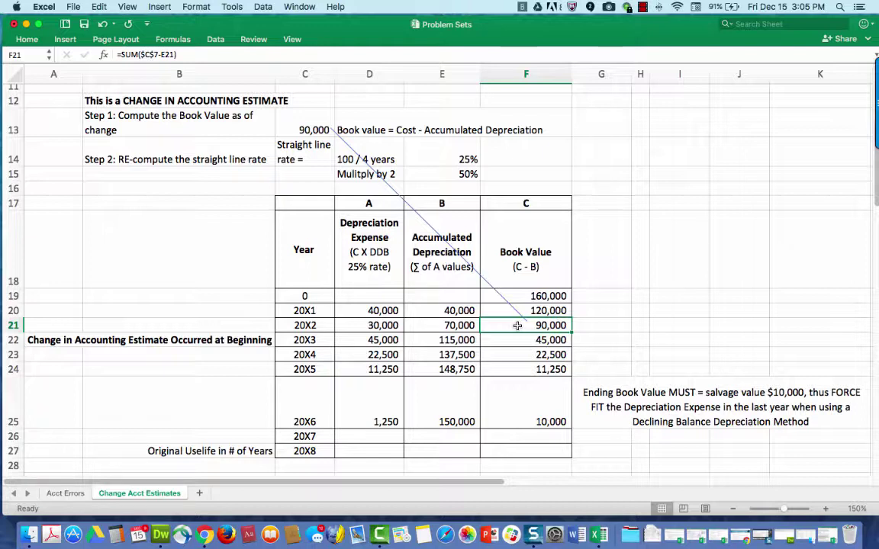
left_click(365, 340)
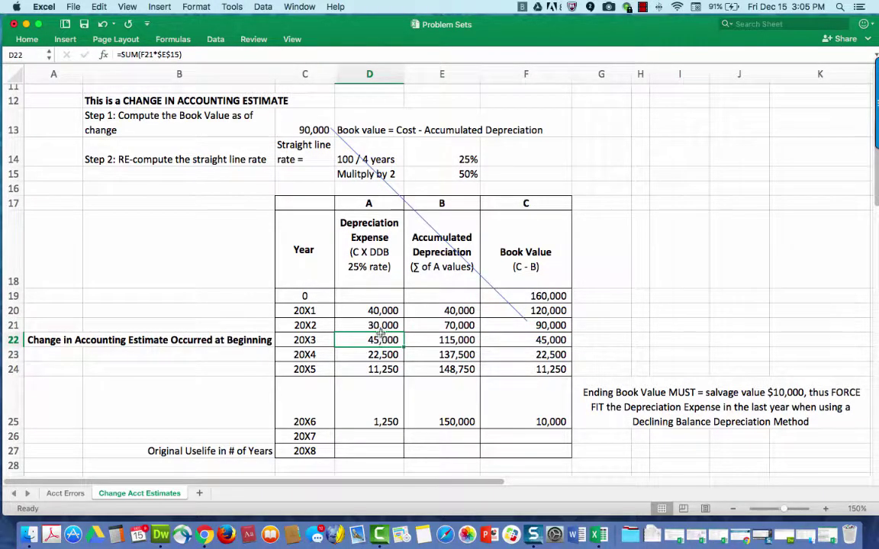
Remove the 25% from the Depreciation Expense heading in D18 so its last line reads (C X DDB rate).
double_click(365, 267)
key("BackSpace")
key("BackSpace")
key("BackSpace")
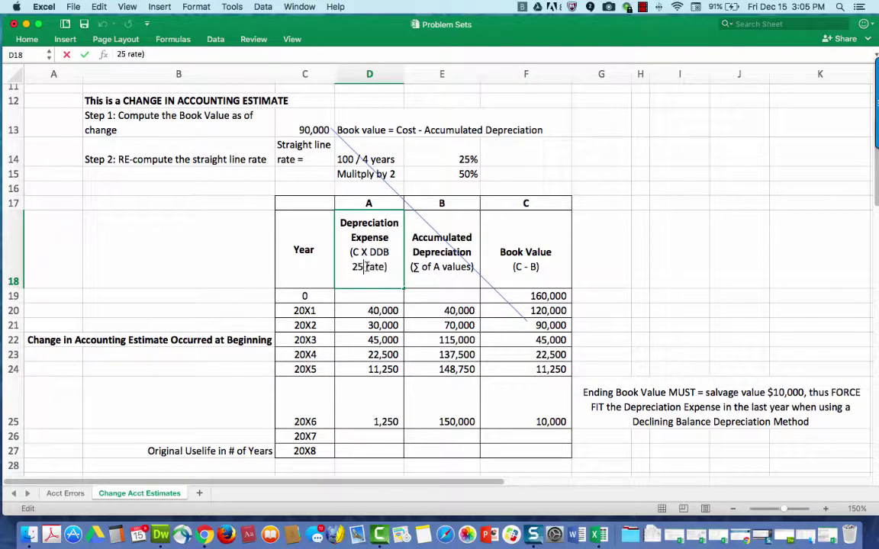
key("BackSpace")
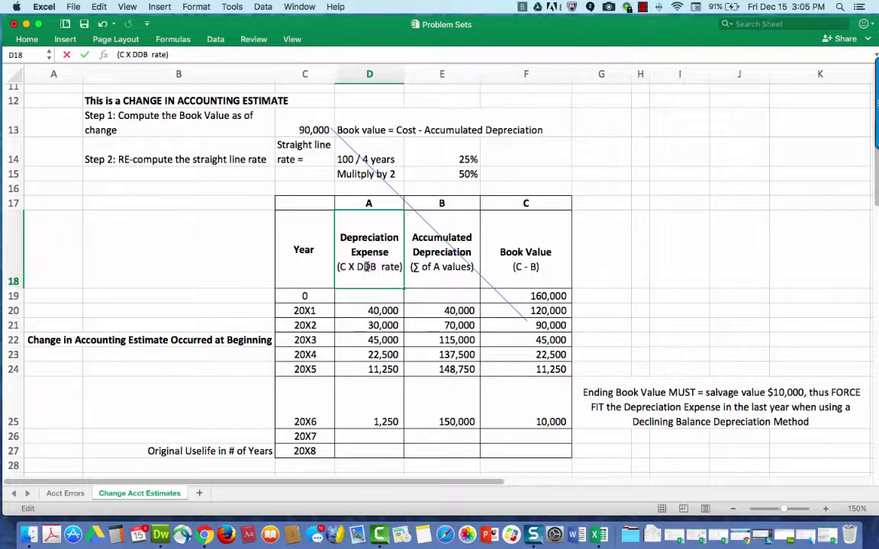
key("BackSpace")
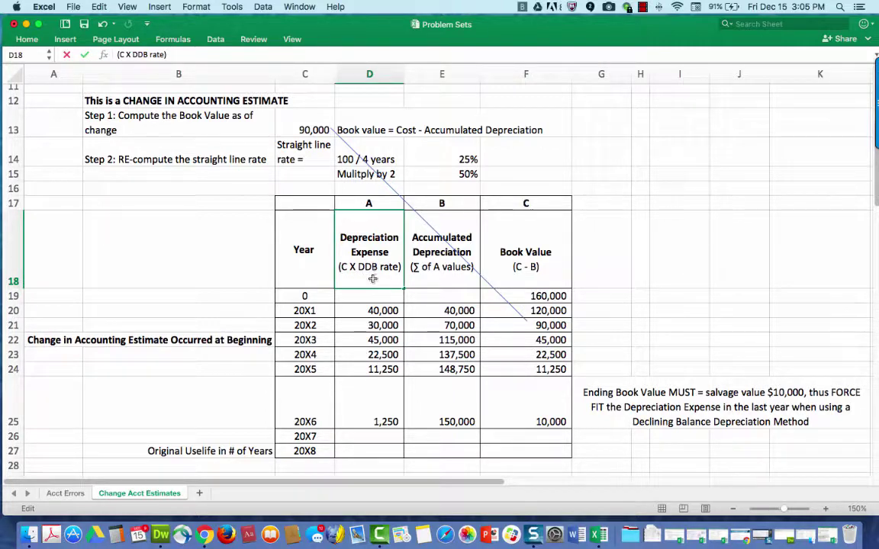
Compare the 20X1 and 20X2 depreciation expense in D20:D21 with the 20X3 formula in D22, checking the rates above.
left_click_drag(348, 310, 354, 323)
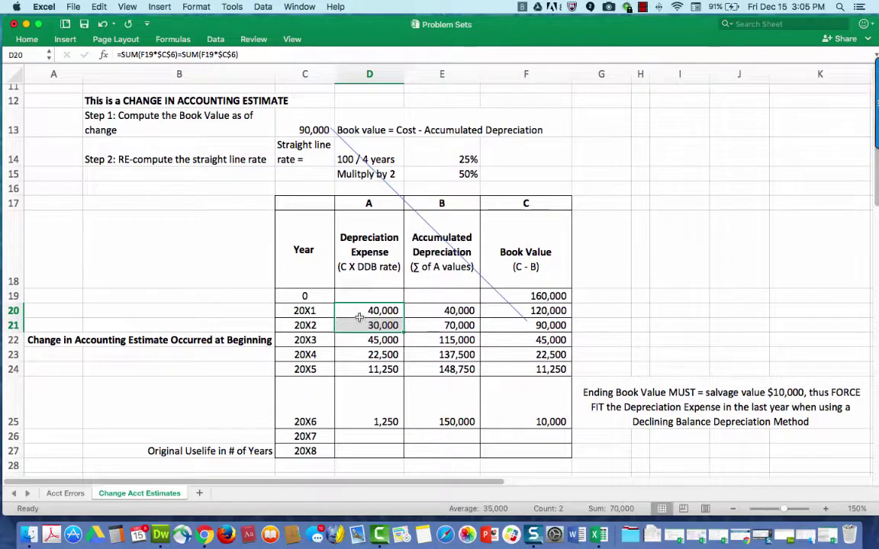
scroll(359, 317, "up", 10)
scroll(360, 319, "down", 3)
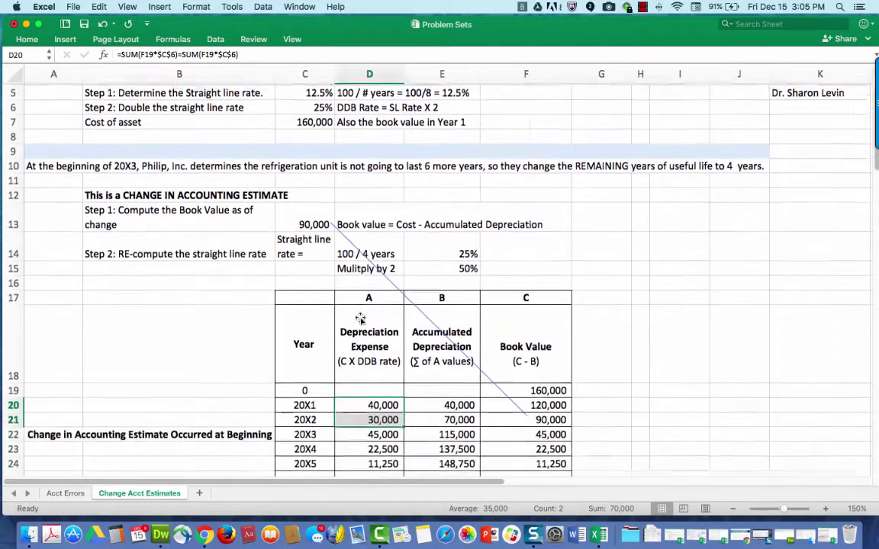
scroll(360, 319, "down", 3)
left_click(369, 388)
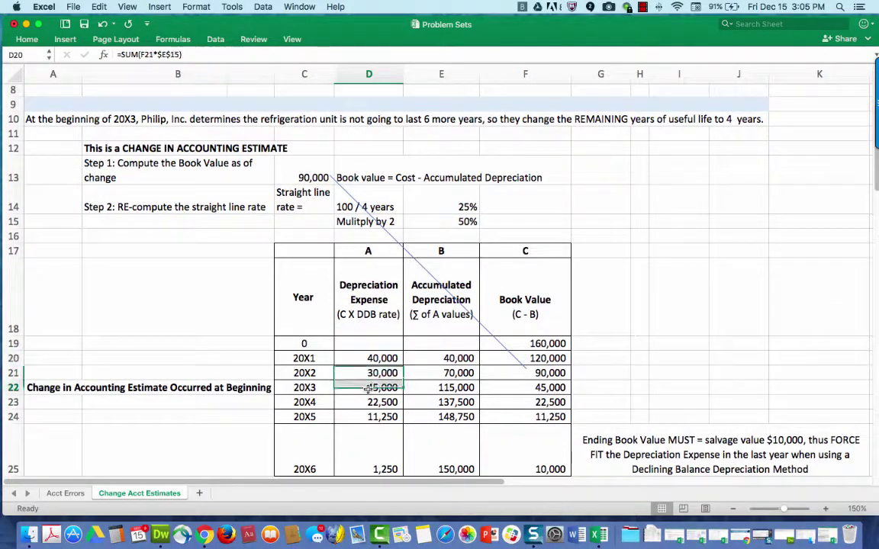
scroll(369, 388, "down", 1)
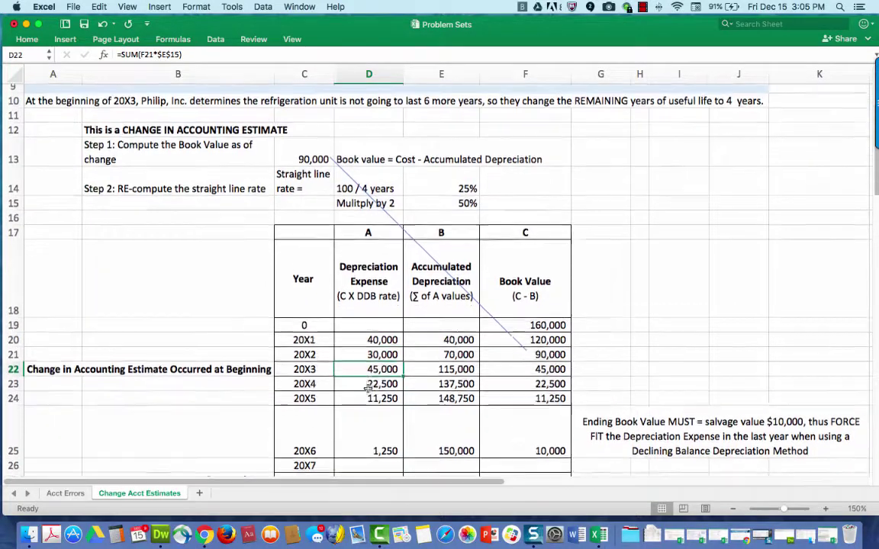
scroll(369, 387, "down", 1)
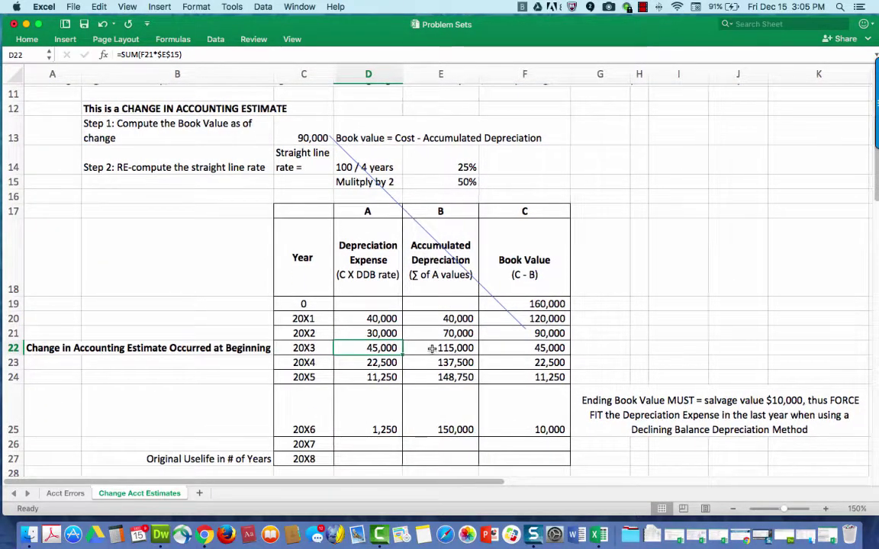
Review the 20X3 accumulated depreciation formula in E22 and the book value formula in F22.
scroll(431, 349, "up", 1)
left_click(436, 352)
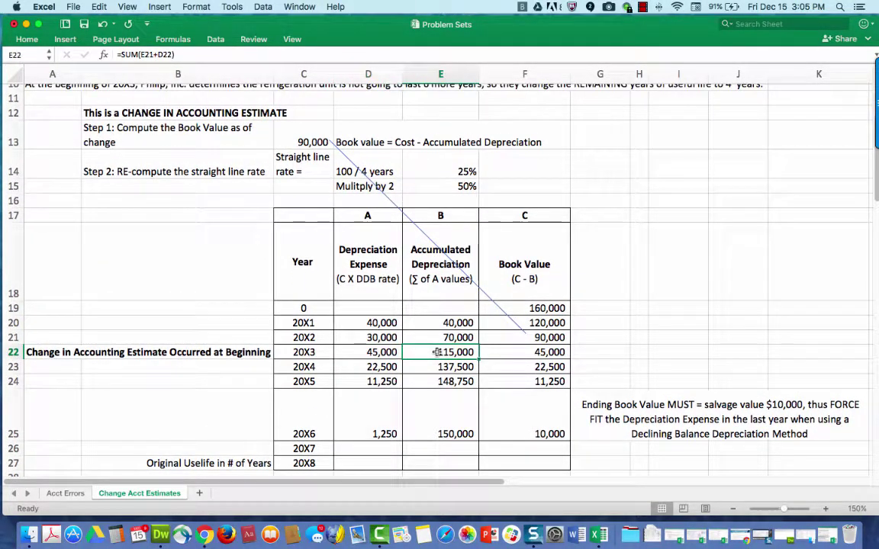
scroll(498, 353, "down", 1)
left_click(527, 352)
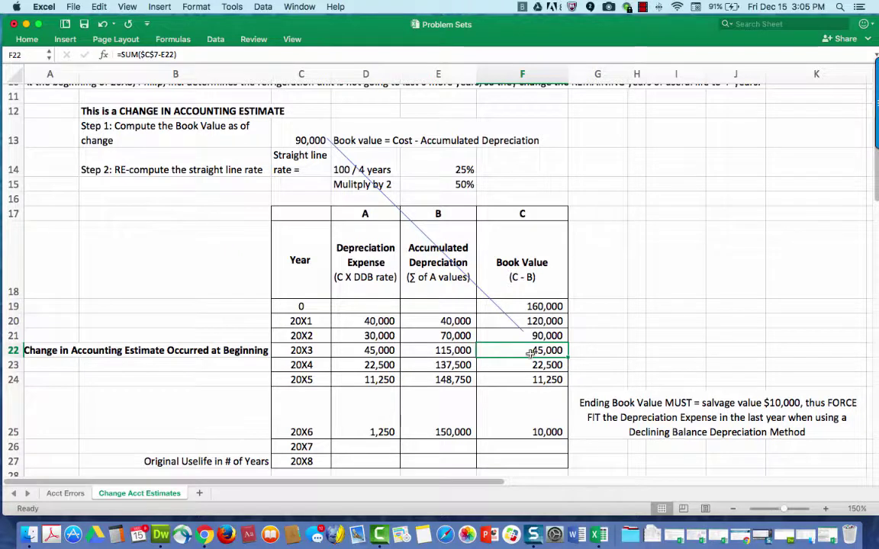
left_click(449, 348)
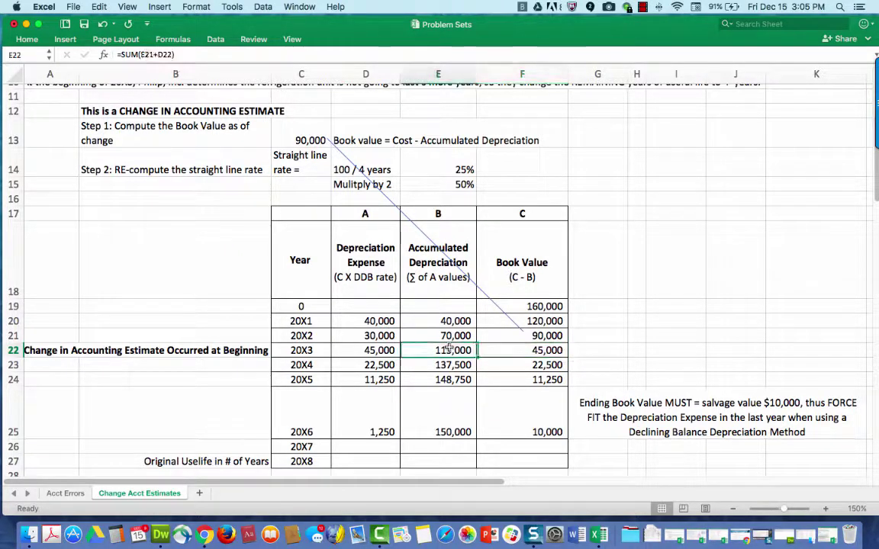
Review the 20X4 formulas across D23:F23 and the 20X5 depreciation expense formula in D24.
left_click(369, 364)
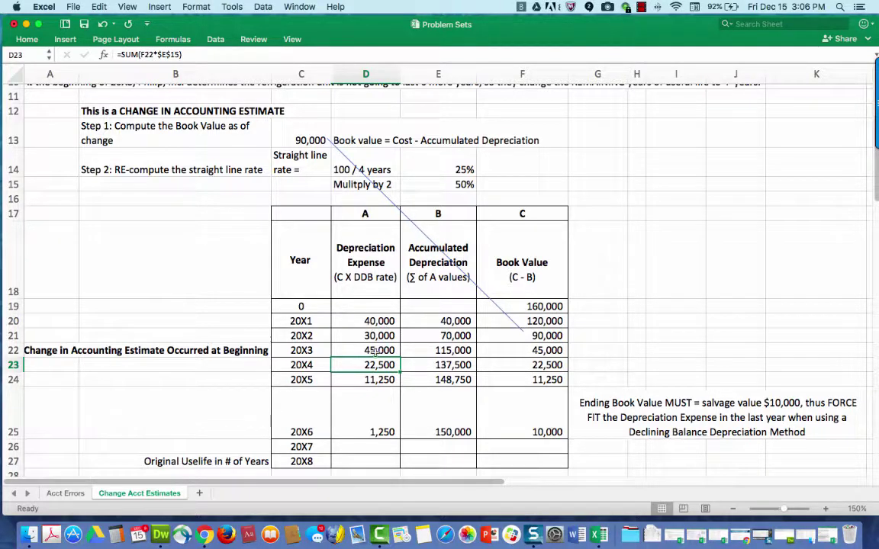
left_click(432, 365)
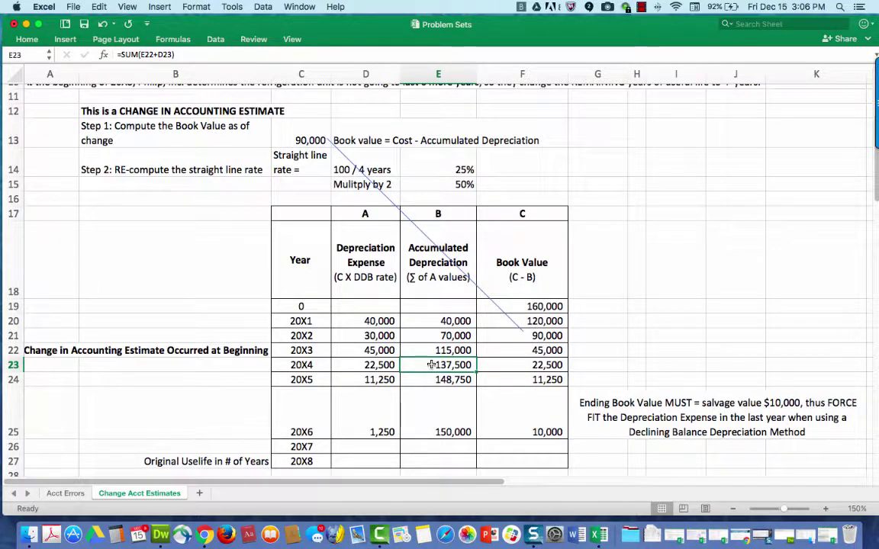
key("Right")
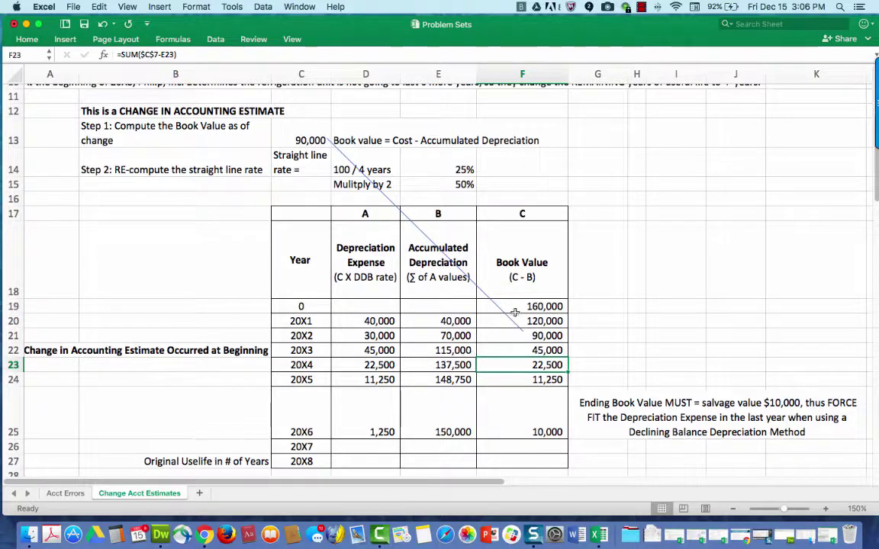
left_click(443, 366)
left_click(344, 379)
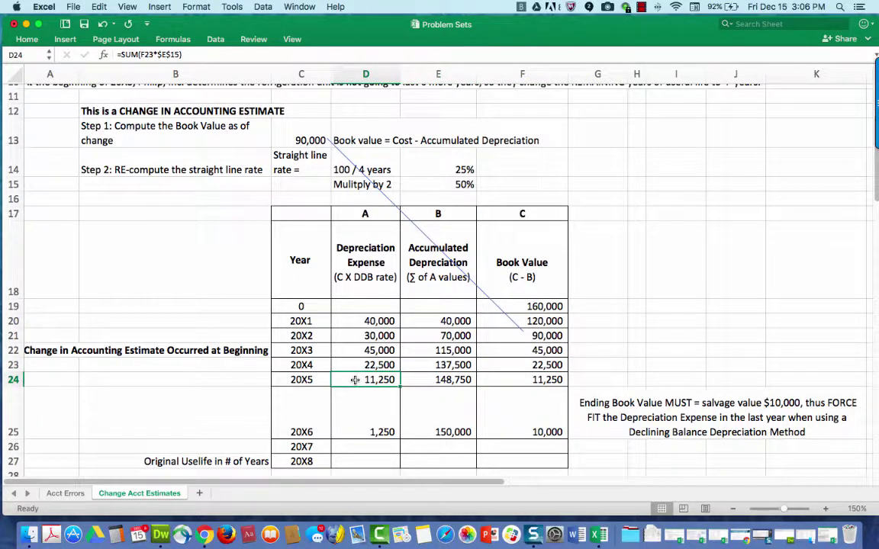
Check the 20X6 depreciation expense in D25 against the salvage value reminder in B4, and return to the 20X6 row.
left_click(370, 416)
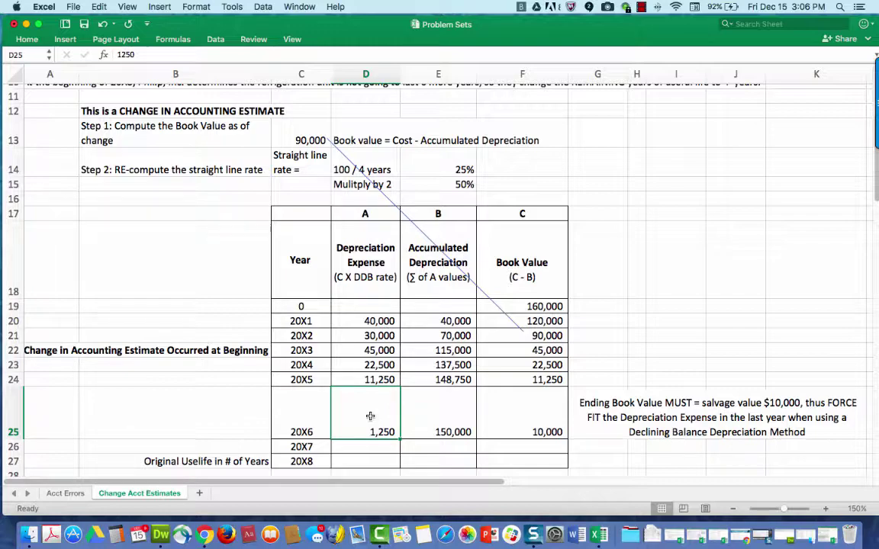
scroll(171, 254, "up", 5)
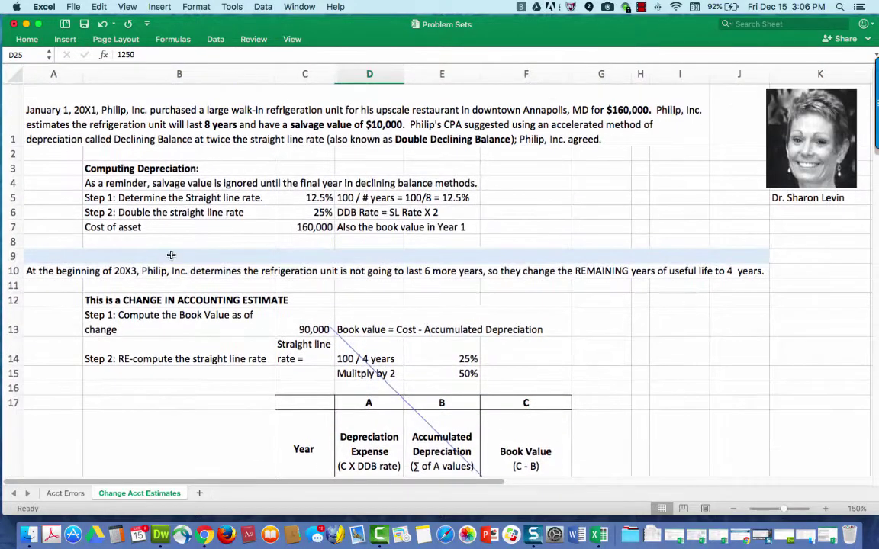
left_click(142, 183)
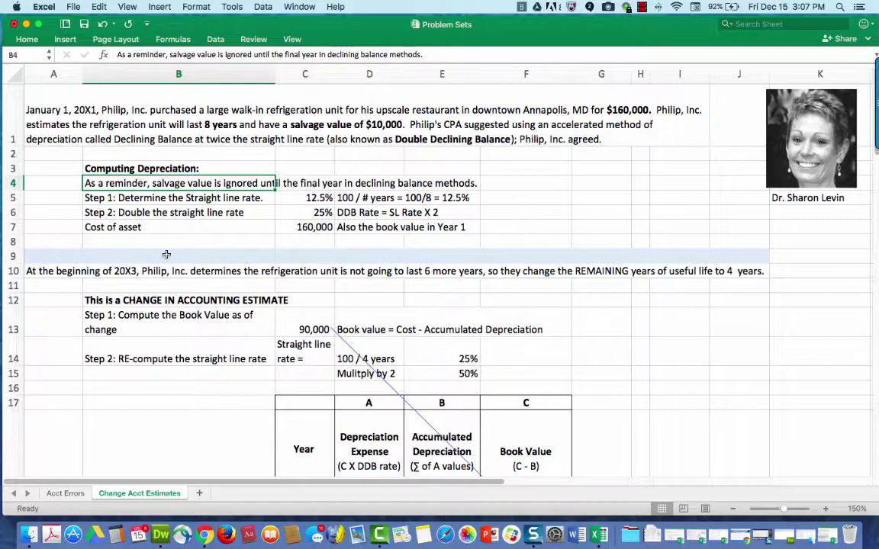
scroll(180, 259, "down", 5)
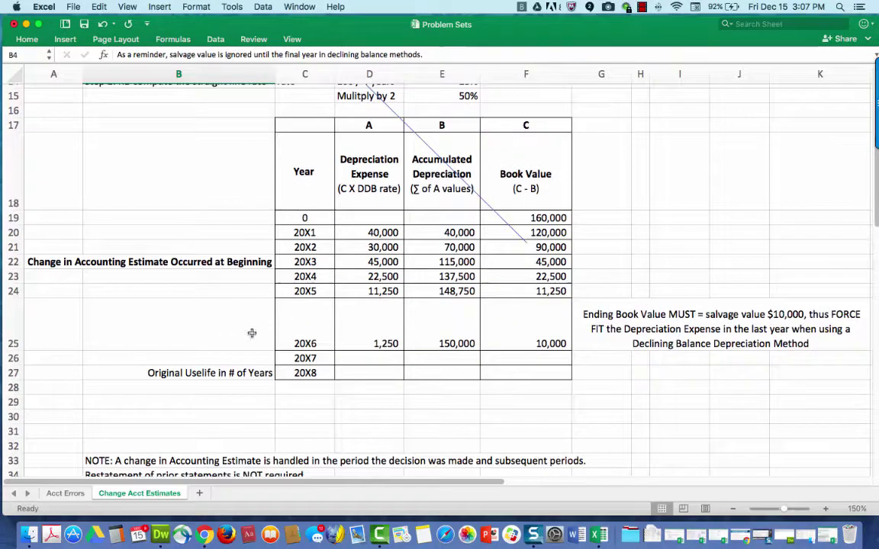
left_click(291, 335)
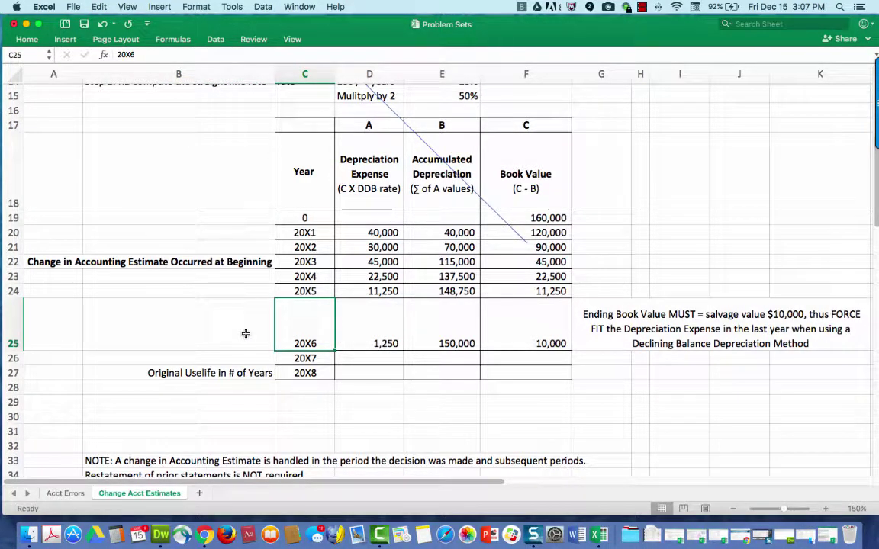
Step through the book values in column F from 20X6 up to 20X1 and back down to 20X6.
left_click(504, 333)
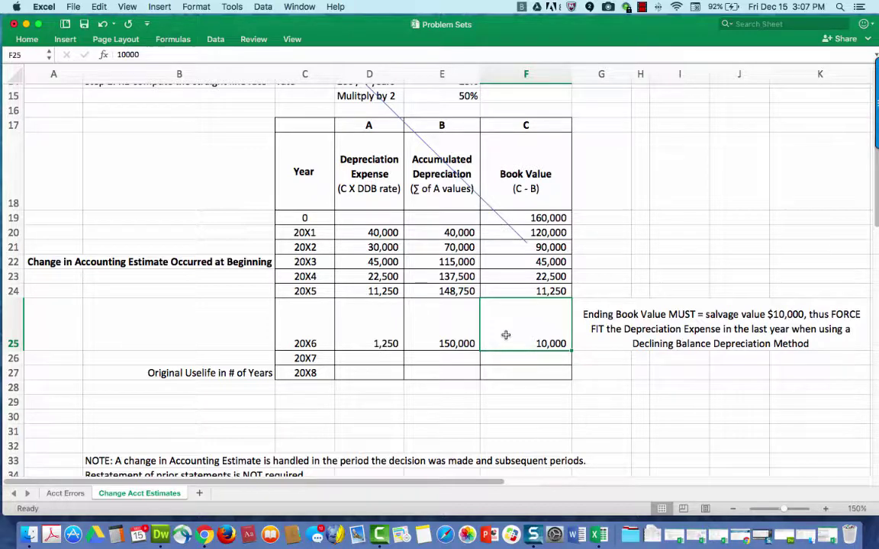
scroll(505, 335, "down", 1)
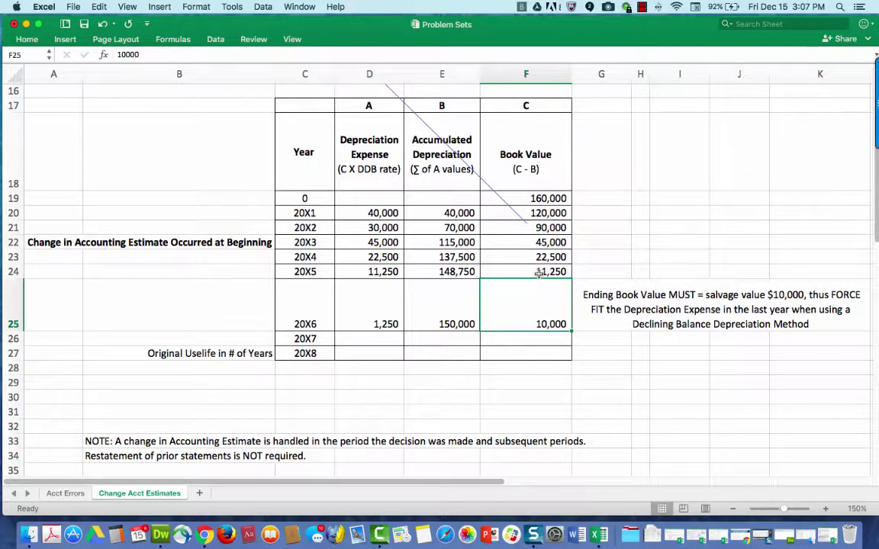
key("Up")
key("Up")
key("Up")
key("Up")
key("Up")
key("Down")
key("Down")
key("Down")
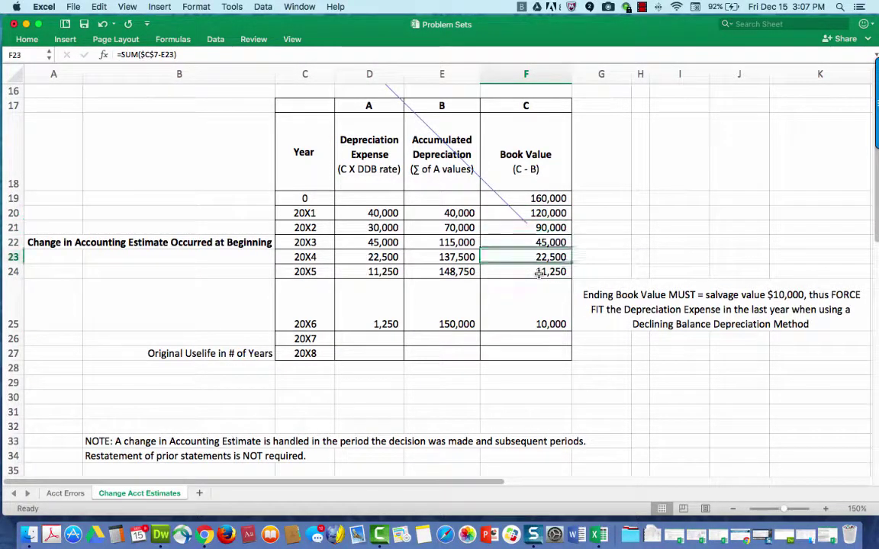
key("Down")
key("Down")
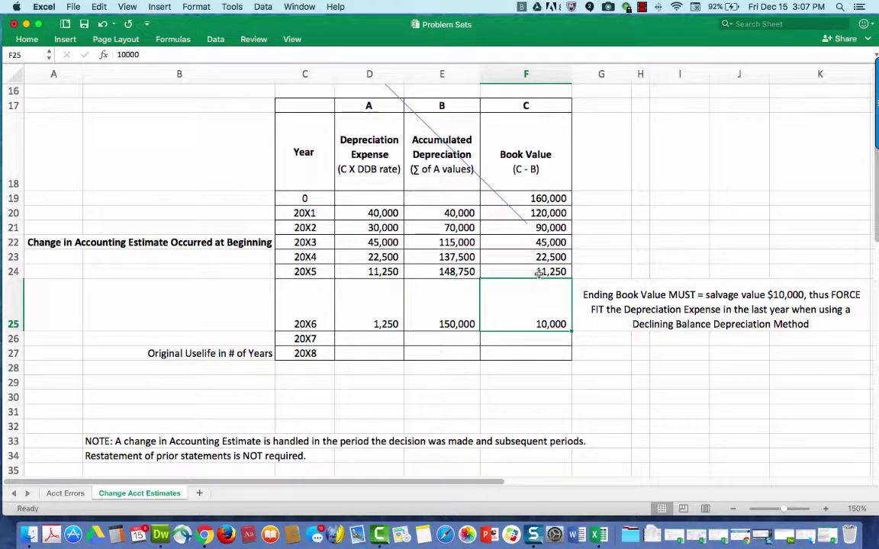
Inspect the 20X6 accumulated depreciation in E25 and depreciation expense in D25, and compare them with the 20X5 book value in F24.
key("Left")
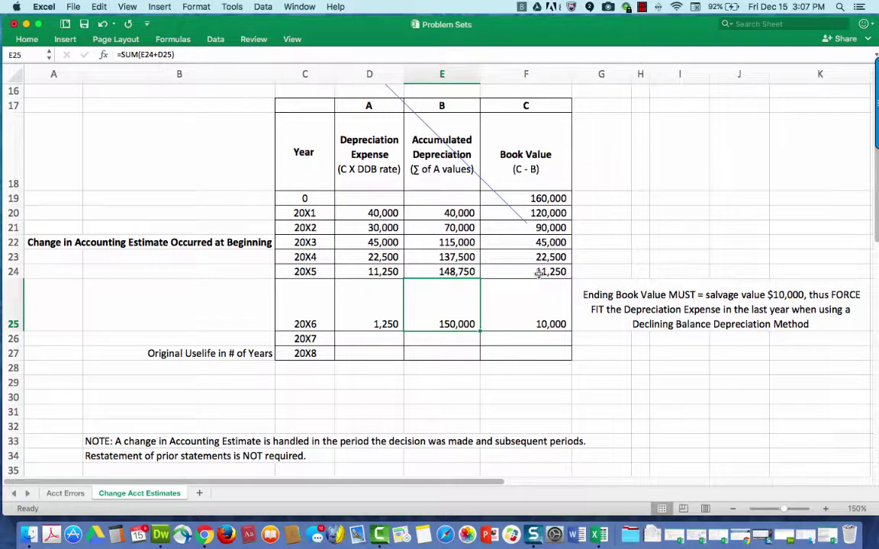
key("Left")
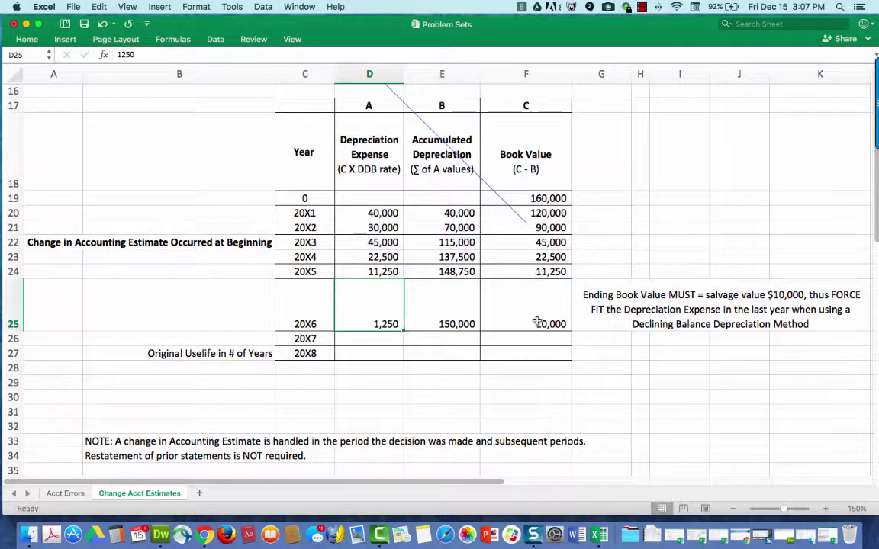
left_click(525, 270)
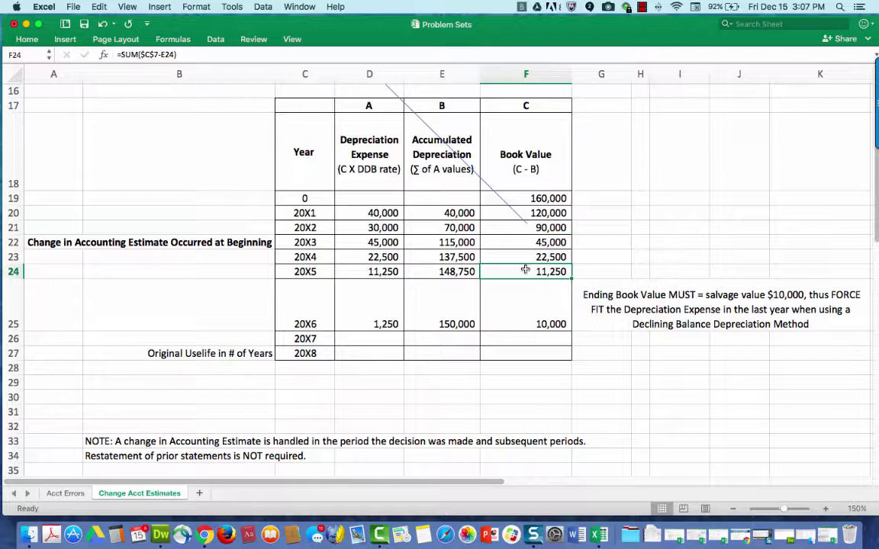
Check the 20X6 depreciation expense in D25 against the force-fit note in G25, and inspect the accumulated depreciation formula in E25.
left_click(382, 314)
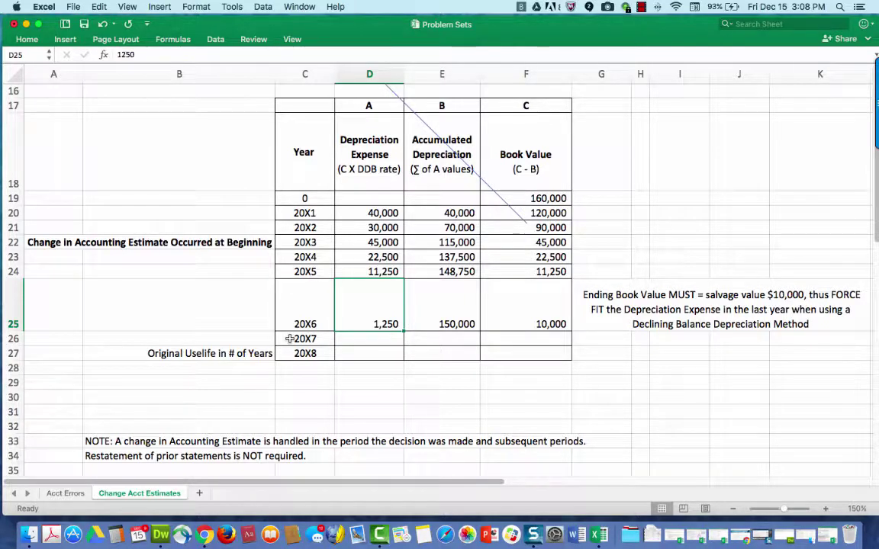
right_click(605, 304)
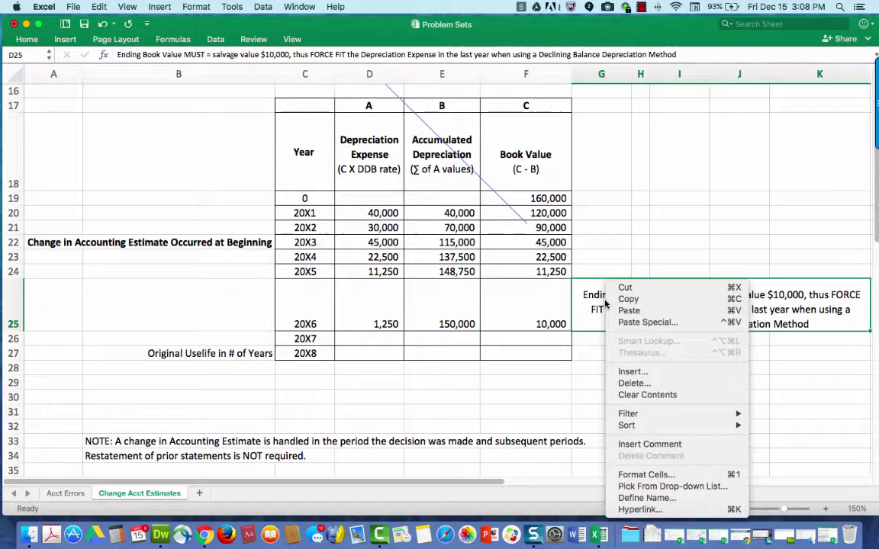
left_click(585, 360)
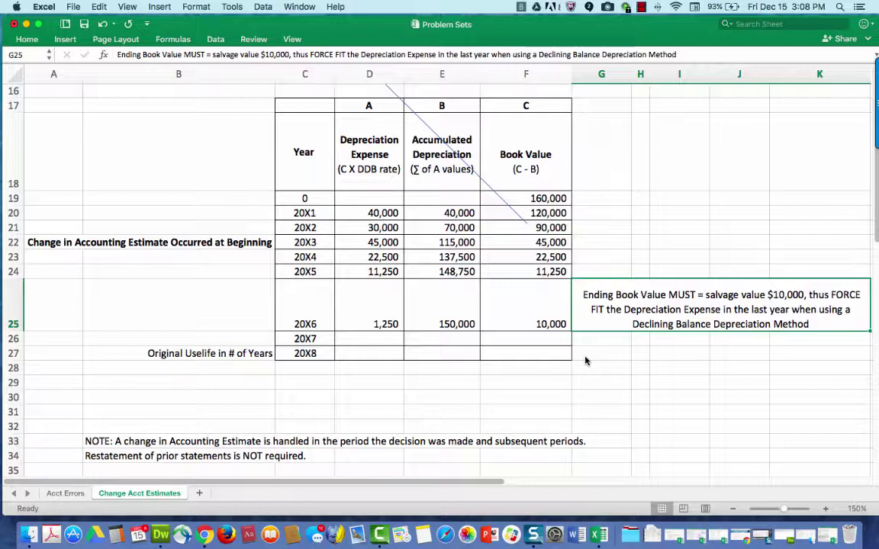
left_click(352, 319)
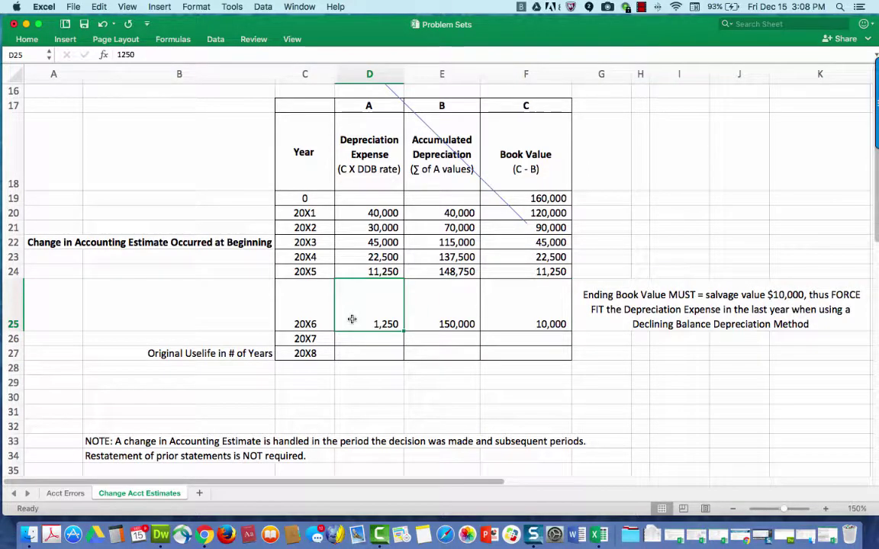
left_click(410, 283)
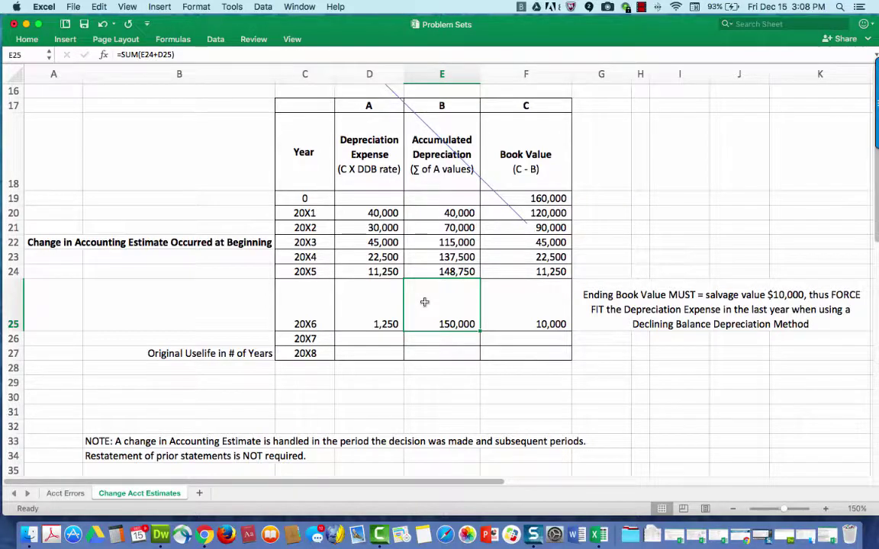
Revisit the problem facts and salvage value reminder at the start of the sheet, and return to the 20X6 row.
scroll(424, 302, "up", 3)
scroll(424, 302, "up", 10)
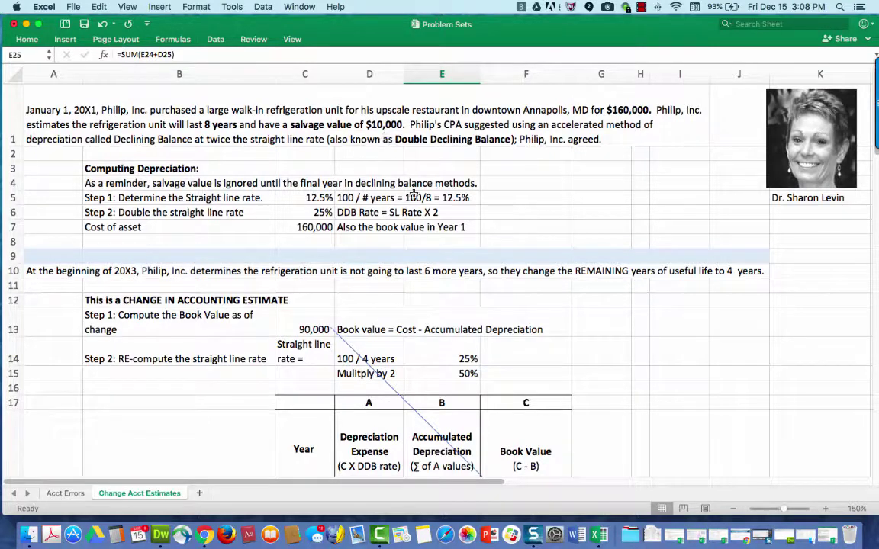
scroll(410, 258, "down", 5)
scroll(410, 257, "down", 3)
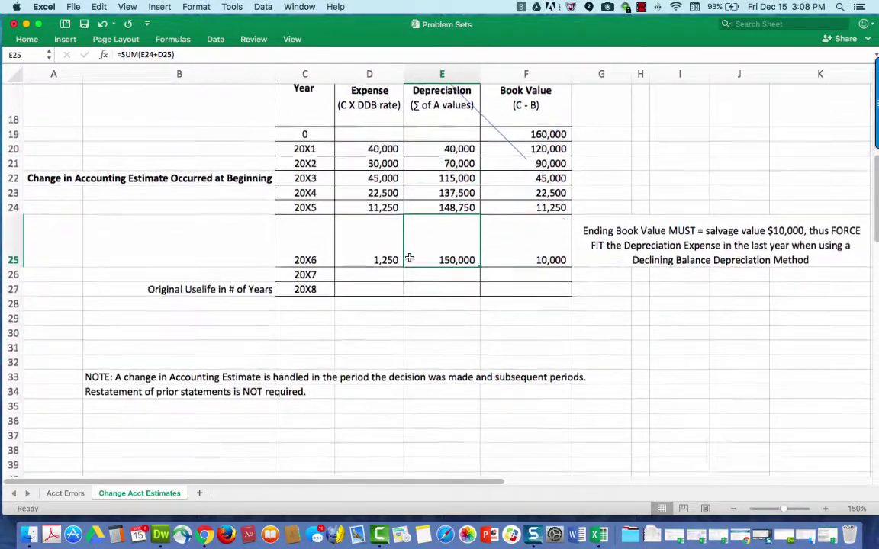
scroll(435, 228, "up", 1)
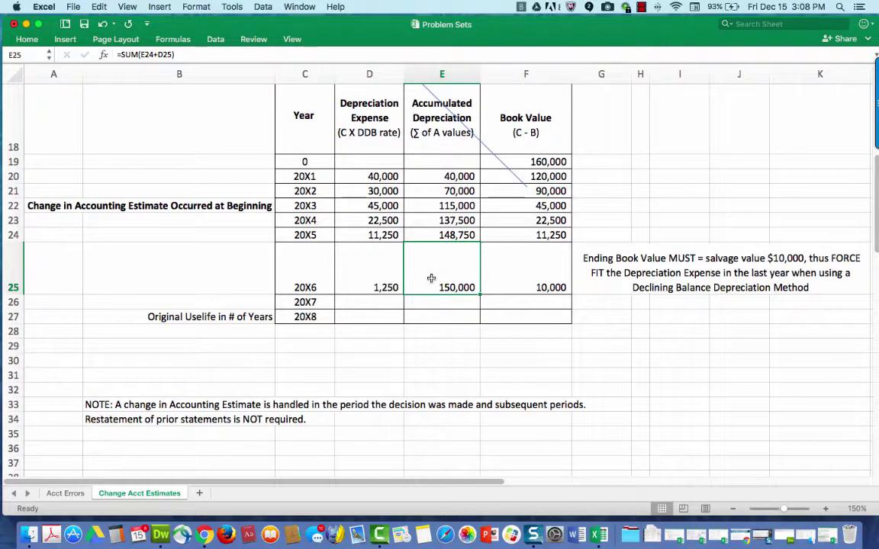
Review the 20X6 book value in F25, the unused 20X7 and 20X8 rows in C26:F27, and the original useful life label in B27.
key("Right")
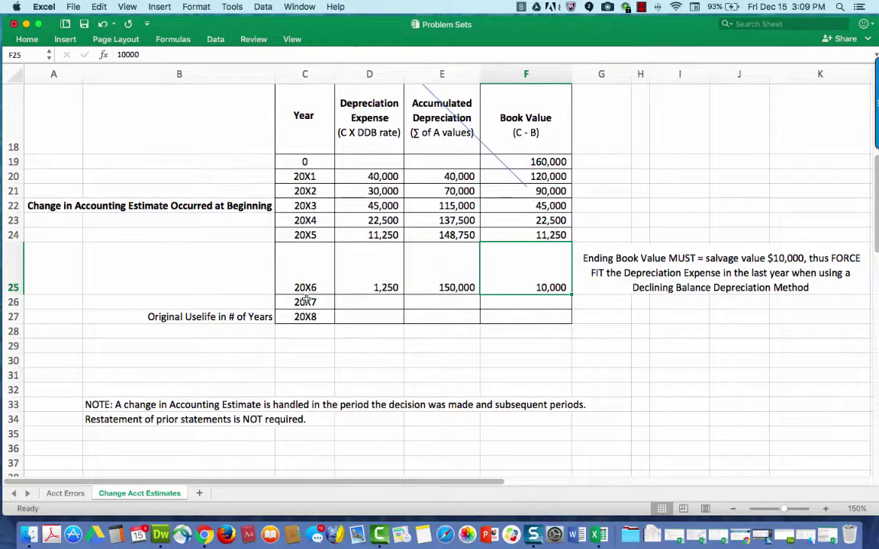
left_click_drag(305, 302, 508, 313)
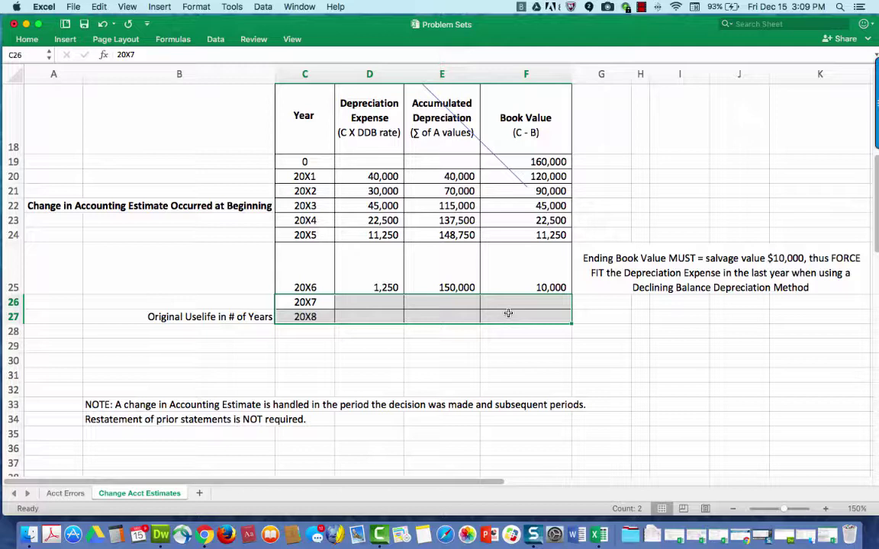
left_click(204, 316)
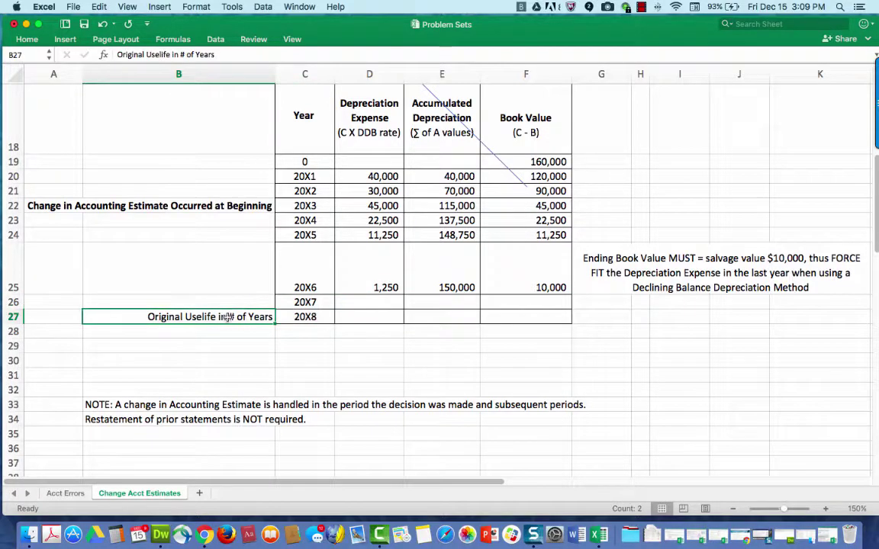
Bold the two note lines in B33 and B34 about handling a change in accounting estimate without restating prior statements.
left_click(120, 405)
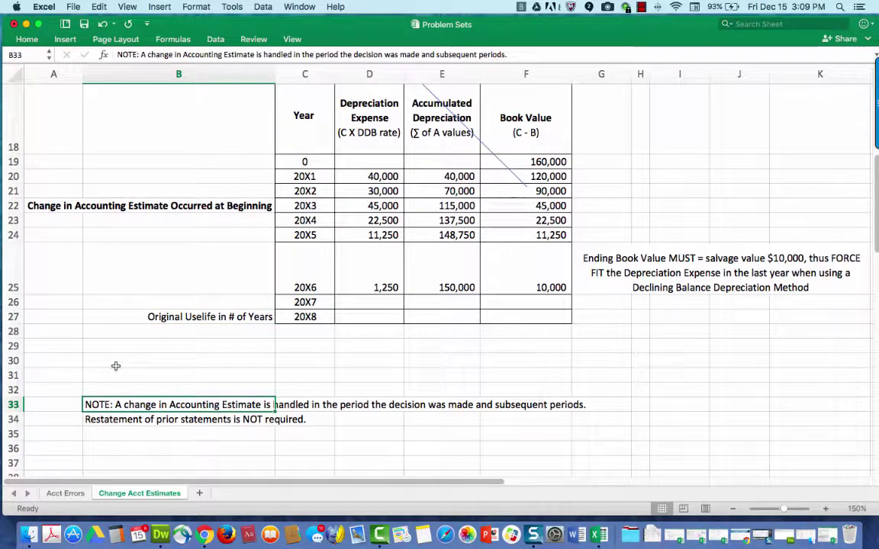
key("super+b")
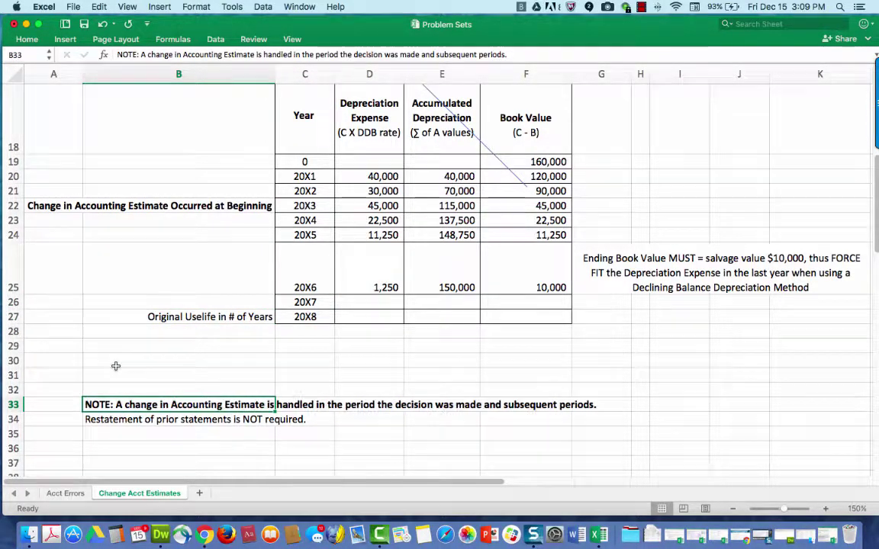
left_click(101, 419)
key("super+b")
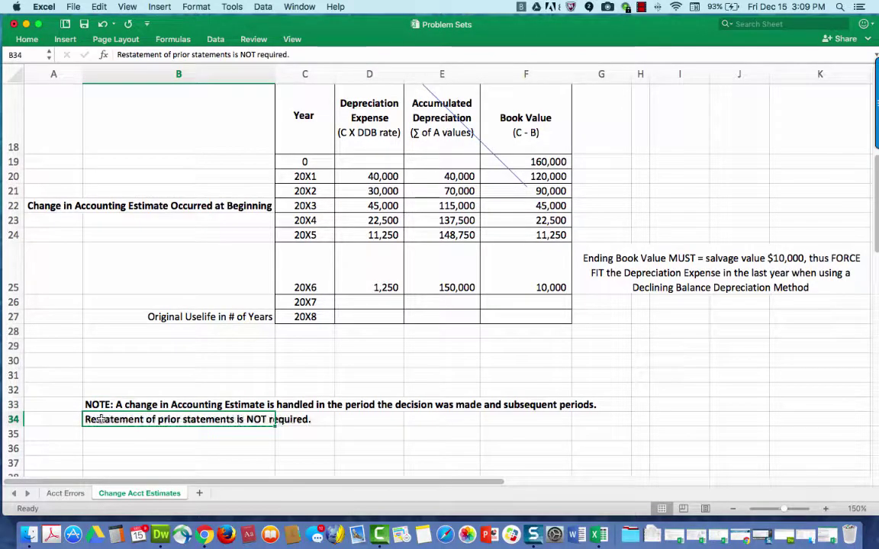
left_click(141, 340)
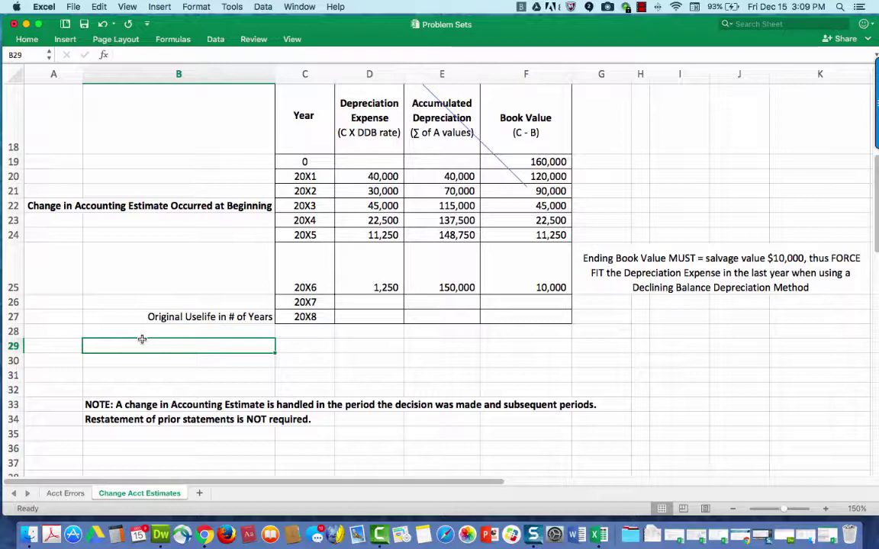
Trace the depreciation expenses in column D from the 20X3 estimate change down to 20X6, and return to the problem statement.
scroll(142, 339, "up", 5)
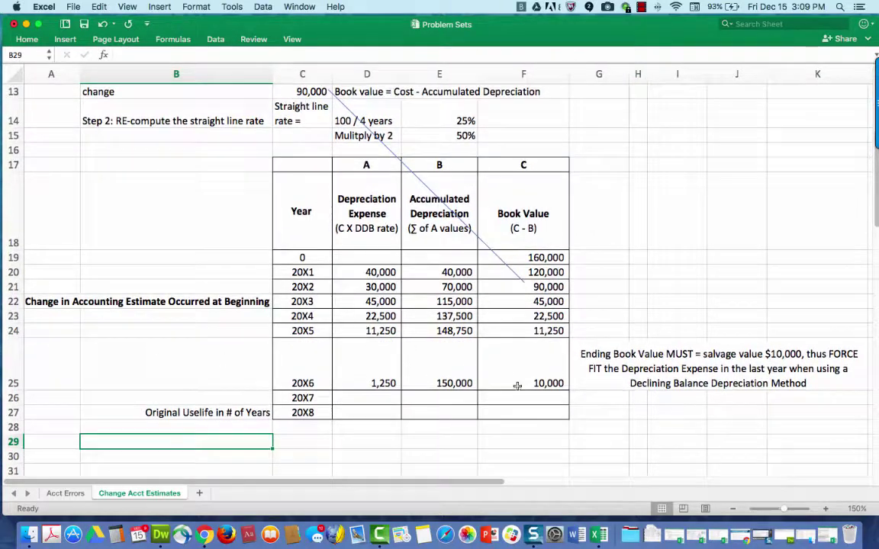
left_click(154, 300)
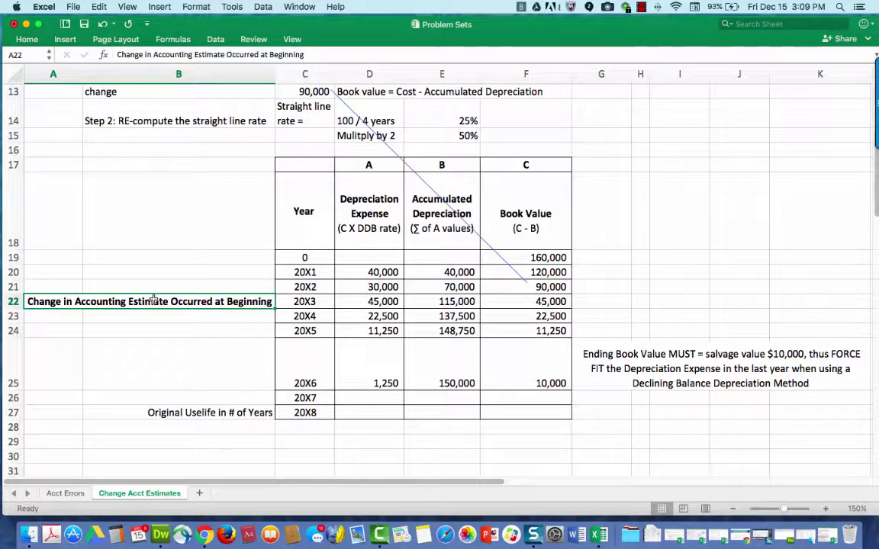
key("Right")
key("Right")
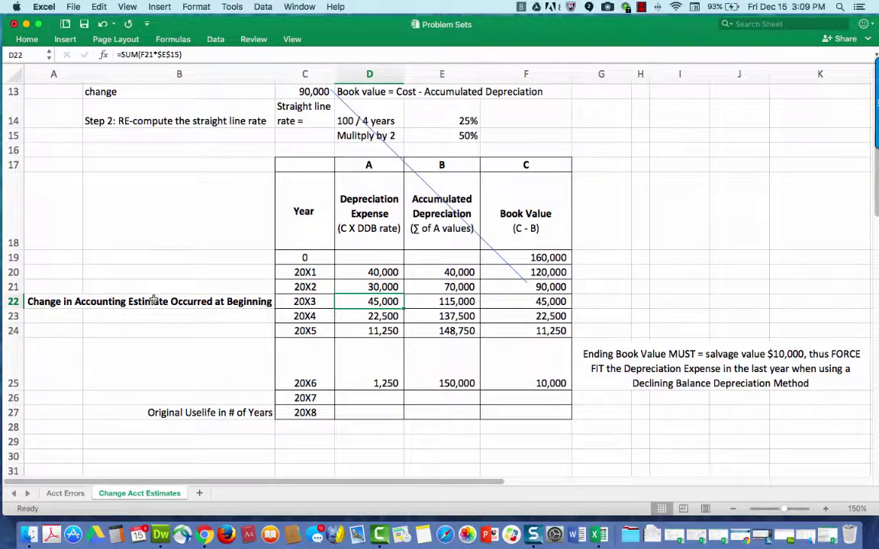
key("Down")
key("Down")
key("Down")
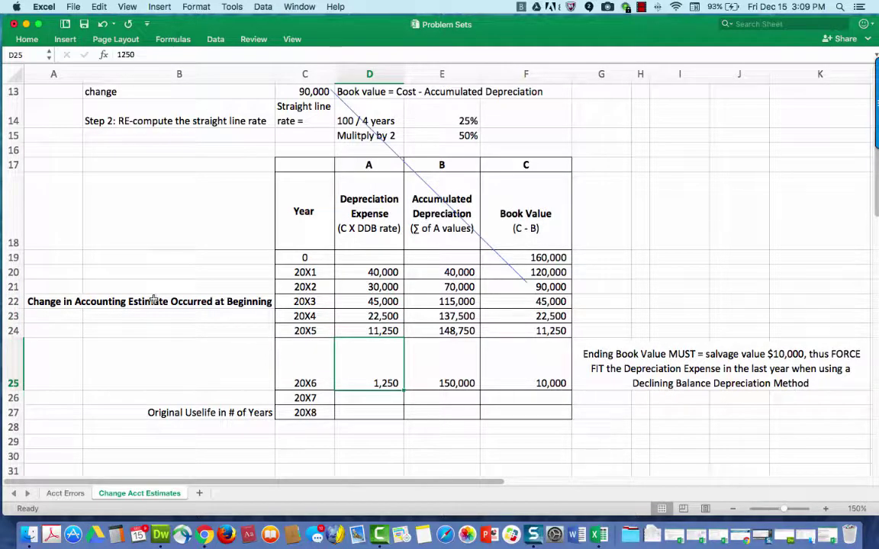
scroll(153, 300, "down", 4)
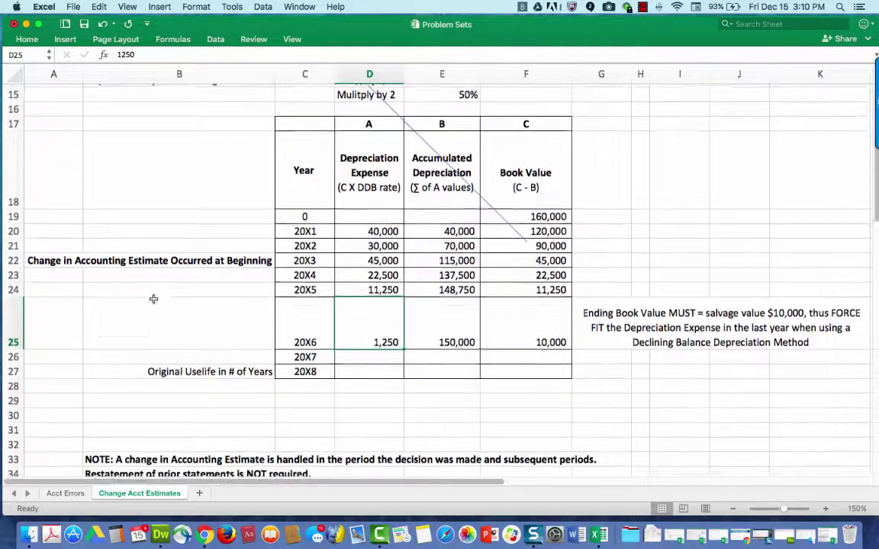
scroll(154, 300, "up", 10)
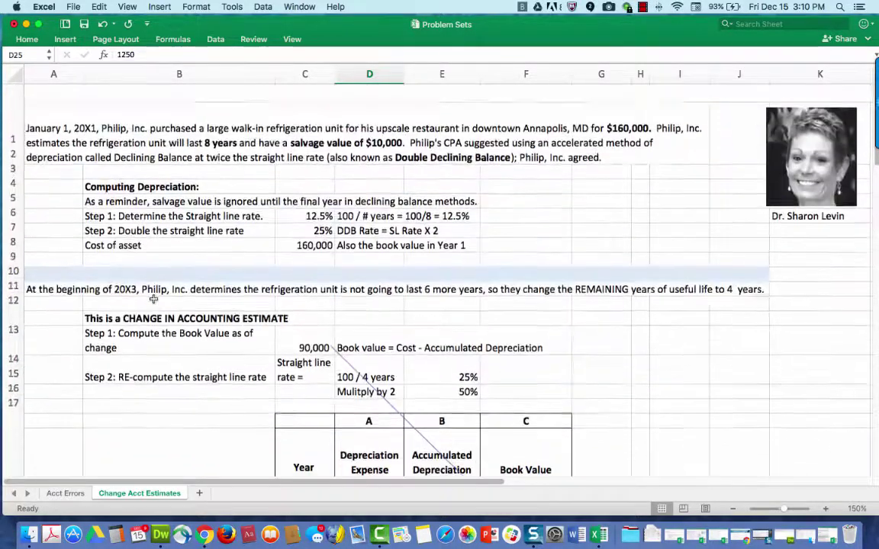